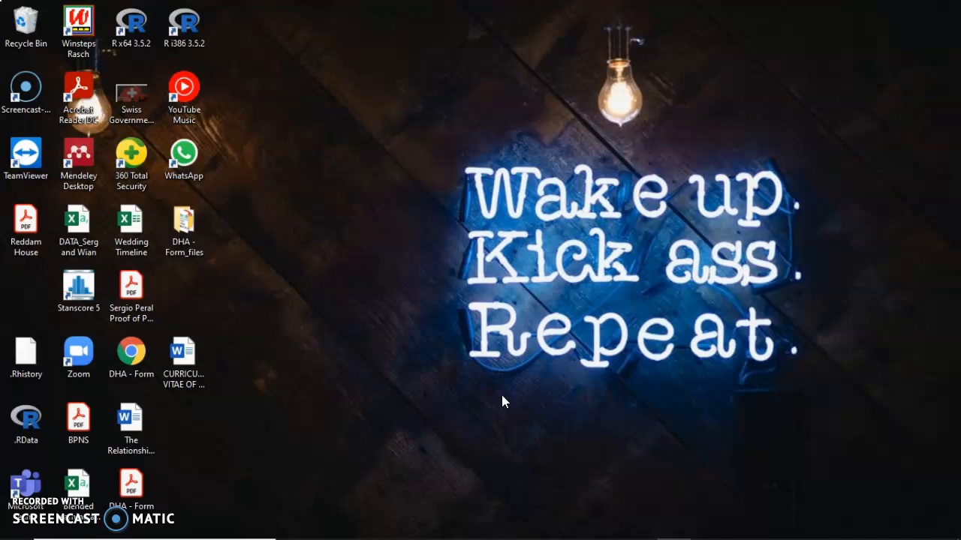
- Launch Mendeley Desktop in a maximized window, dismissing the update dialog
double_click(85, 165)
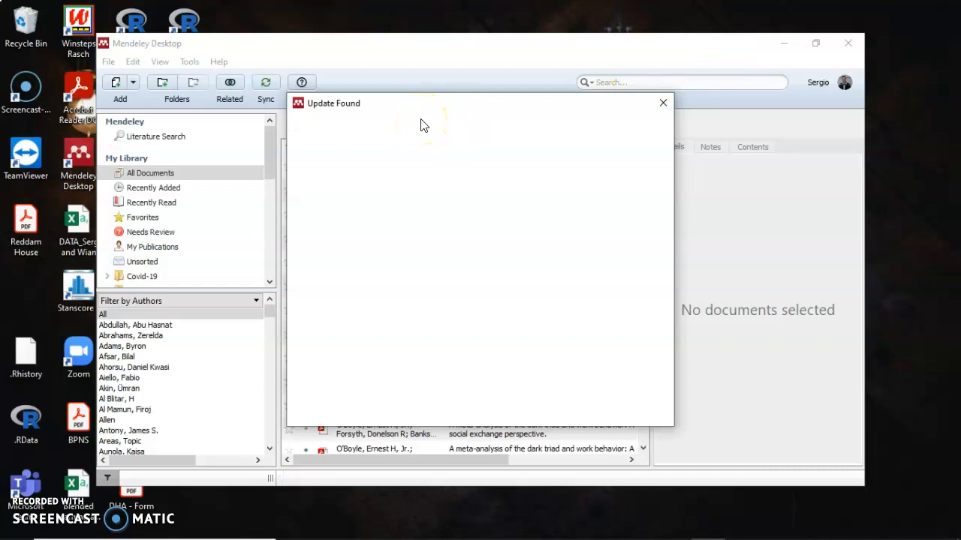
left_click(662, 104)
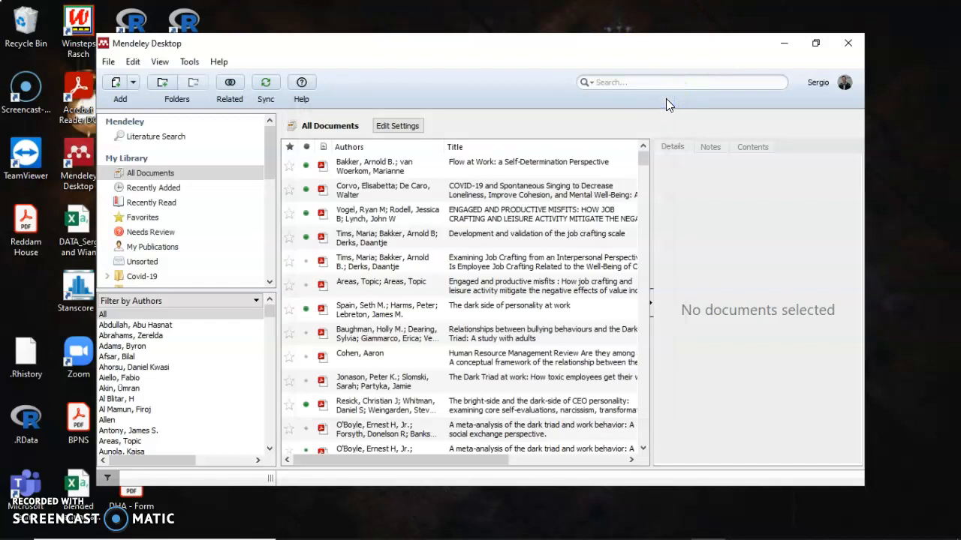
left_click(815, 43)
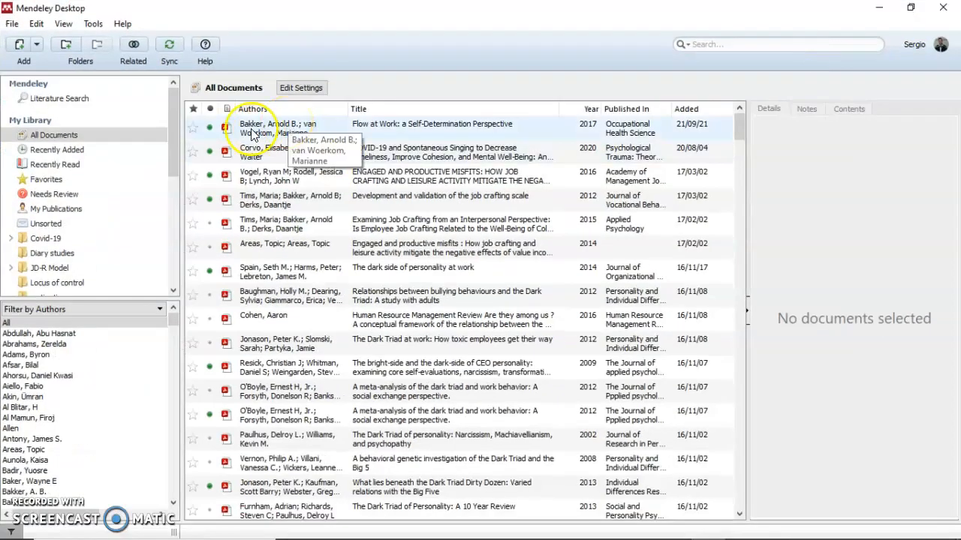
- Browse the library, viewing All Documents and the Covid-19, Diary studies, JD-R Model and Personality folders
left_click(87, 135)
mouse_move(739, 128)
left_mouse_down()
mouse_move(737, 214)
mouse_move(732, 114)
left_mouse_up()
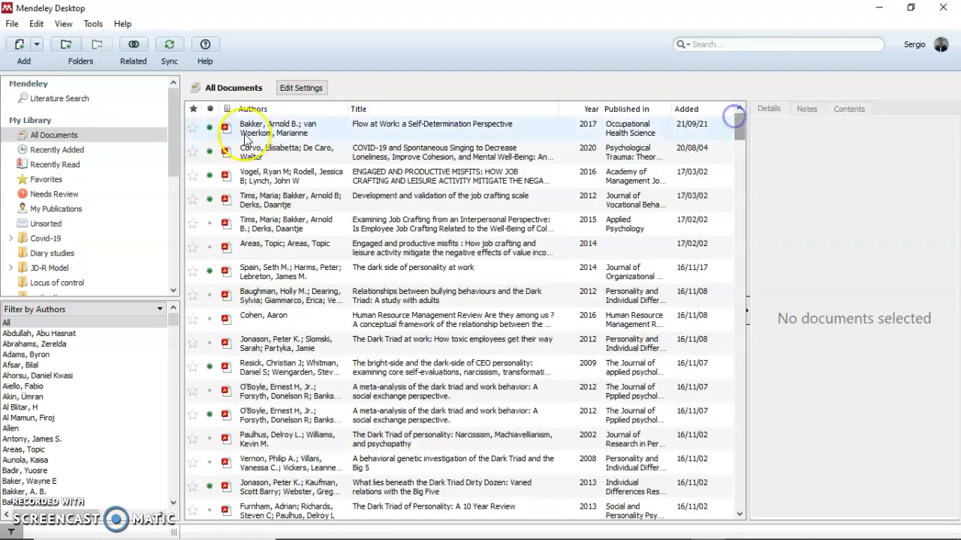
left_click(35, 241)
left_click(37, 255)
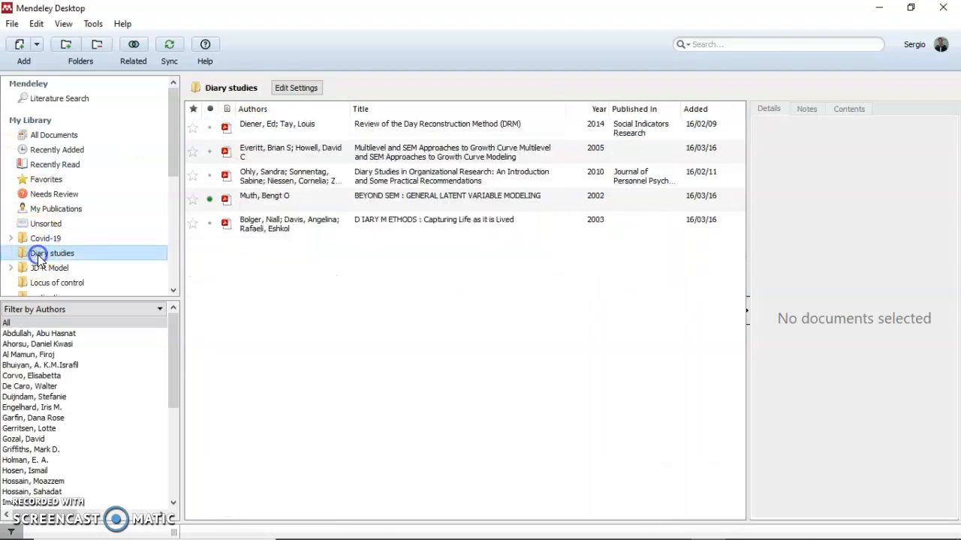
left_click(39, 268)
left_click(171, 175)
left_click_drag(171, 175, 169, 199)
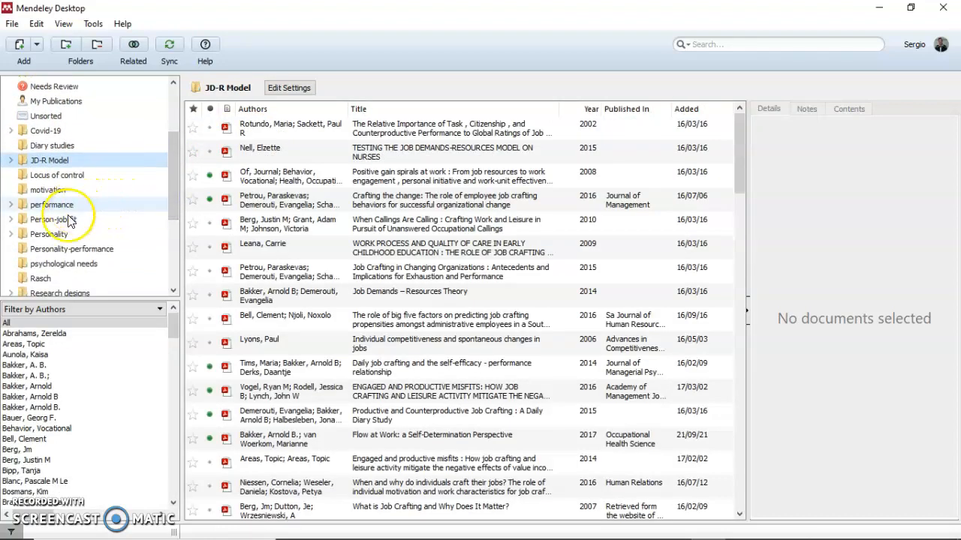
left_click(51, 233)
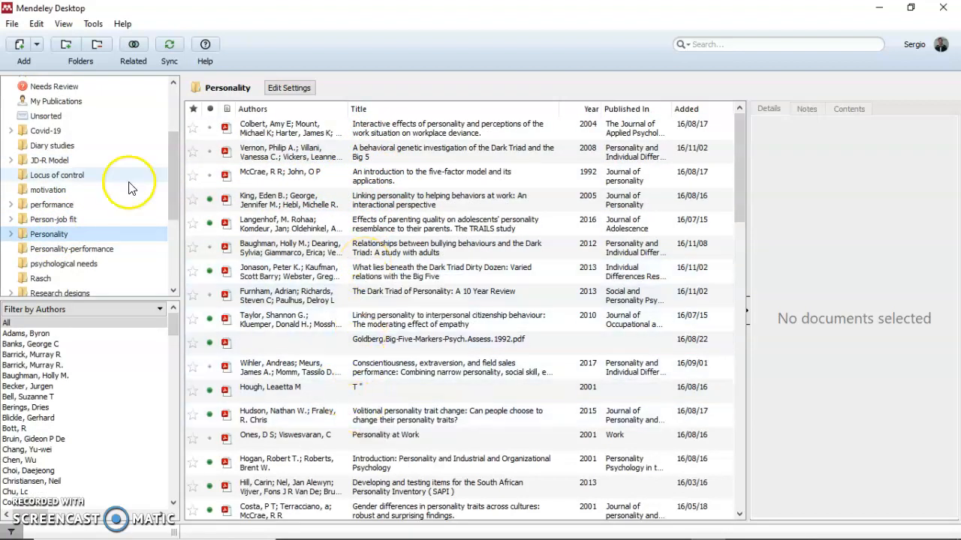
left_click_drag(170, 180, 169, 135)
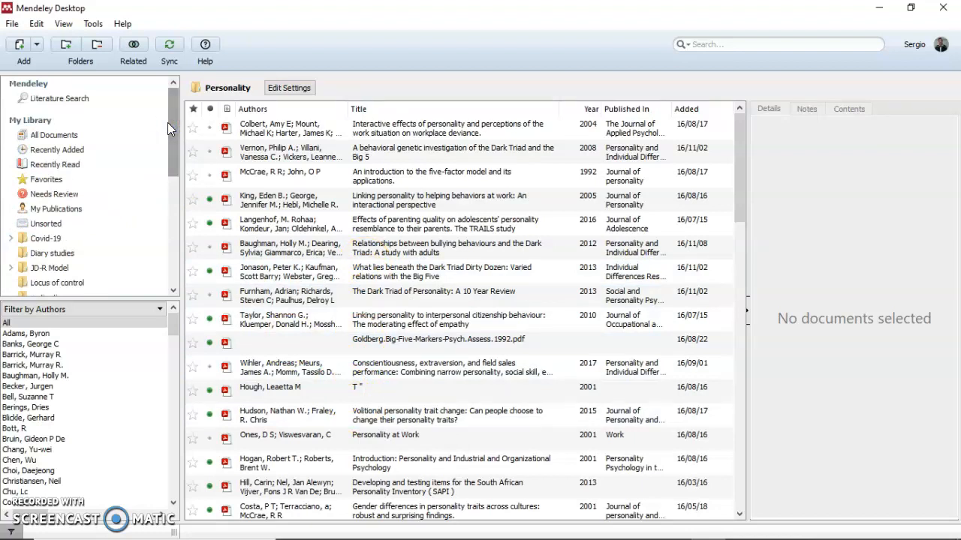
- Try to create a new library folder named Personality
left_click_drag(172, 120, 174, 233)
left_click(125, 246)
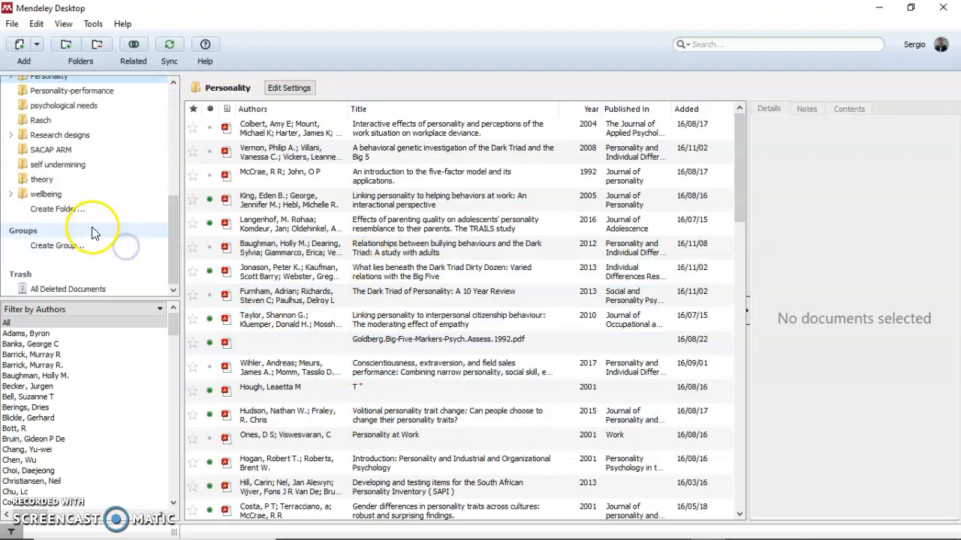
left_click(75, 212)
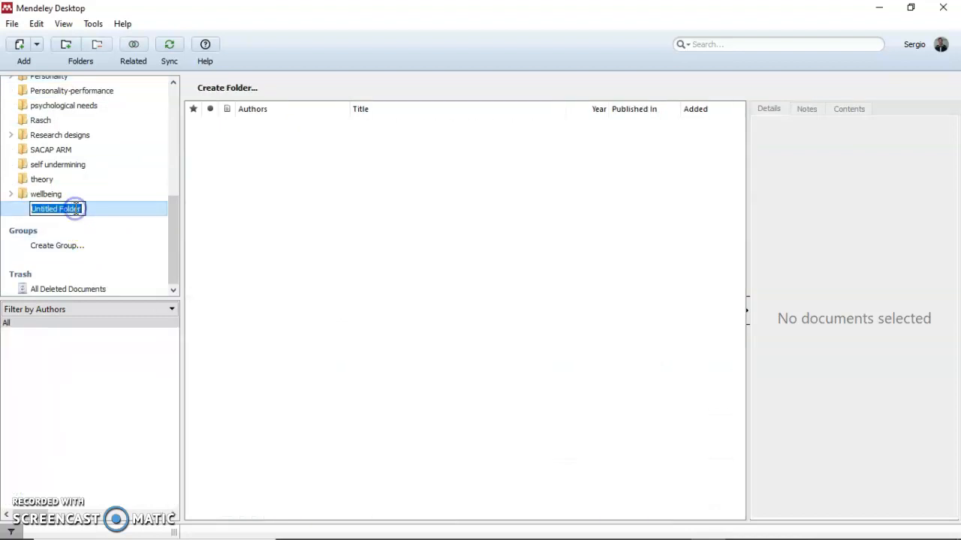
type("Per")
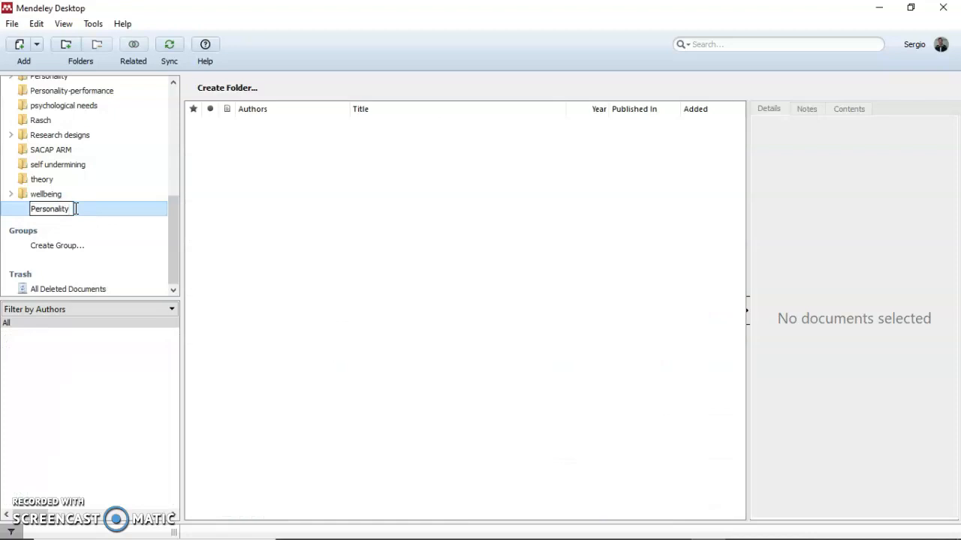
type("sonality")
key("Return")
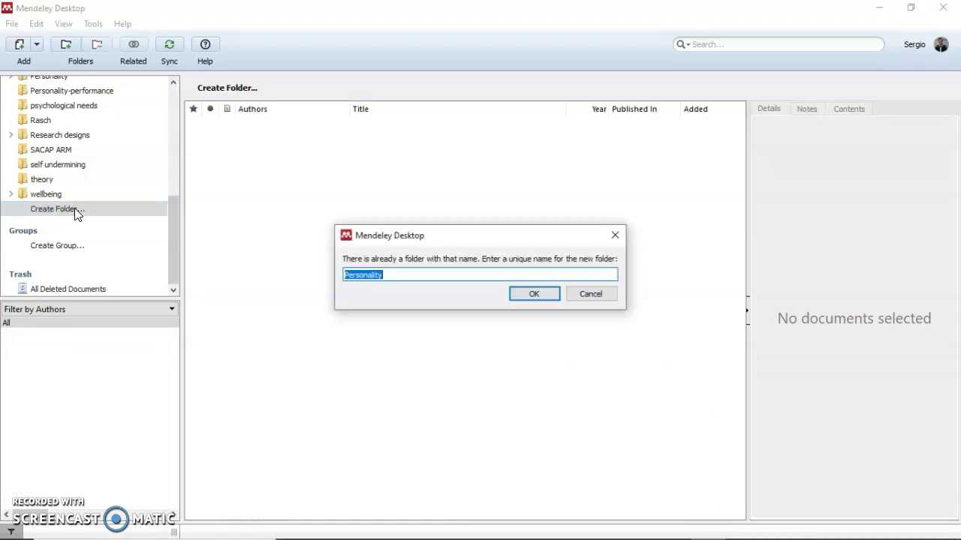
- Give the new folder the unique name Counselling Literature and create it
left_click(426, 274)
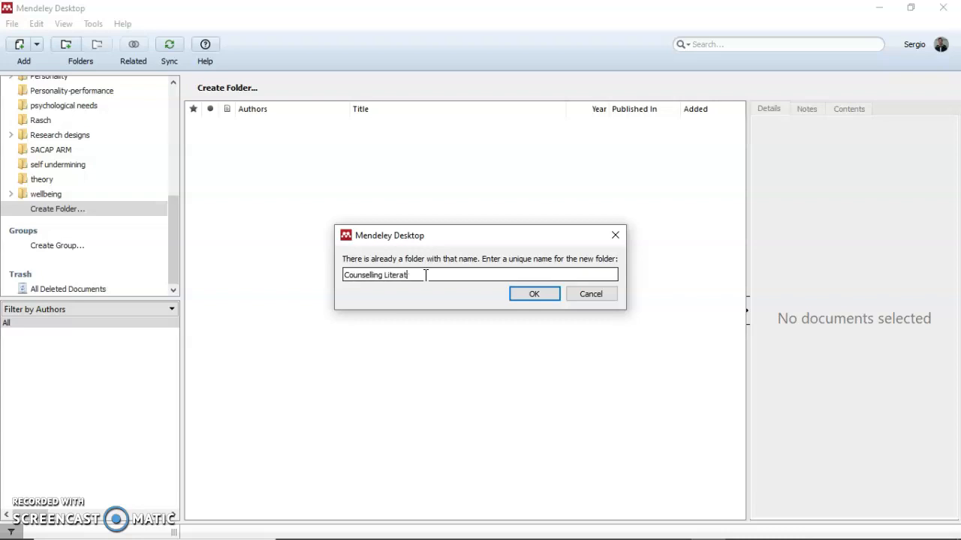
type("e")
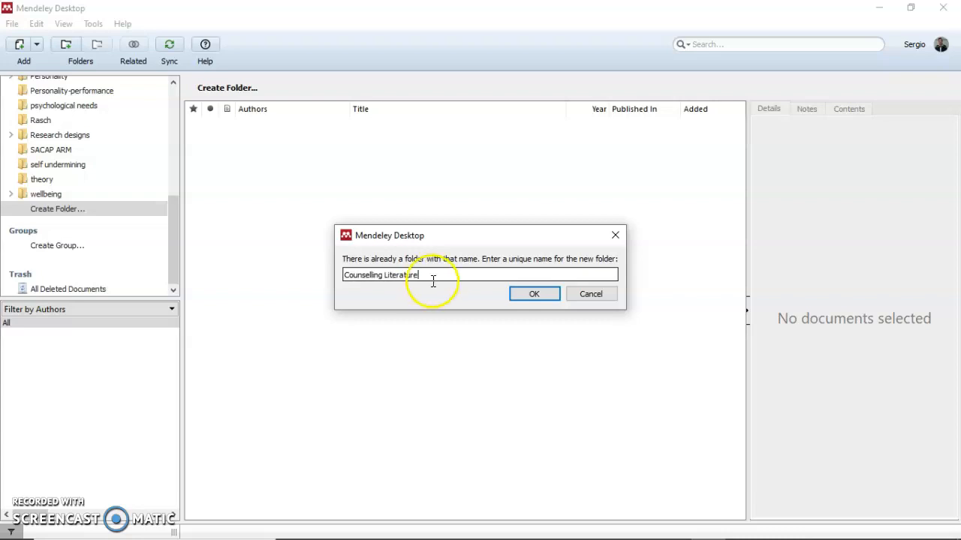
left_click(517, 294)
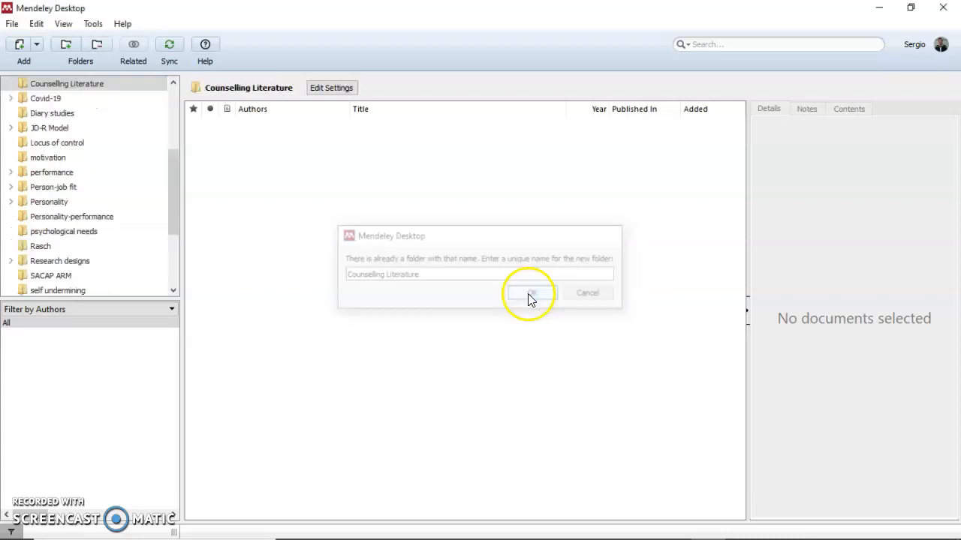
- Locate the Counselling Literature folder in the library list and view its contents
left_click_drag(171, 196, 170, 150)
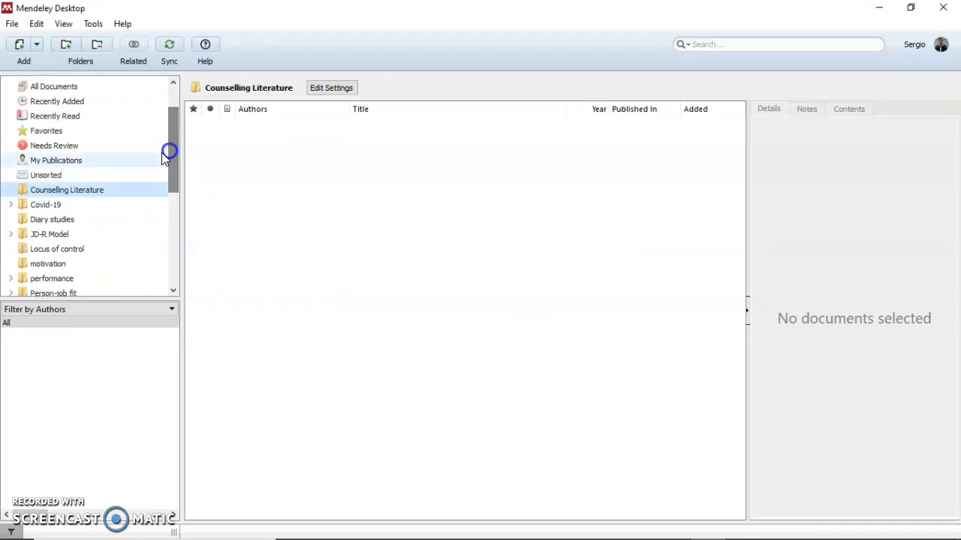
left_click(73, 195)
left_click(54, 204)
left_click(54, 189)
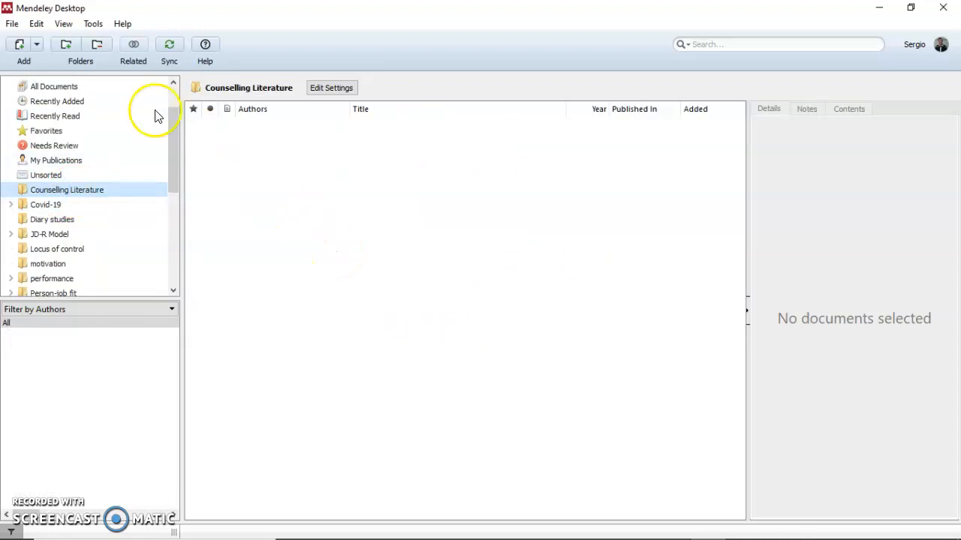
- Start adding a file to the folder and browse to SACAP > 2022 > Term 1 in Documents
left_click(20, 47)
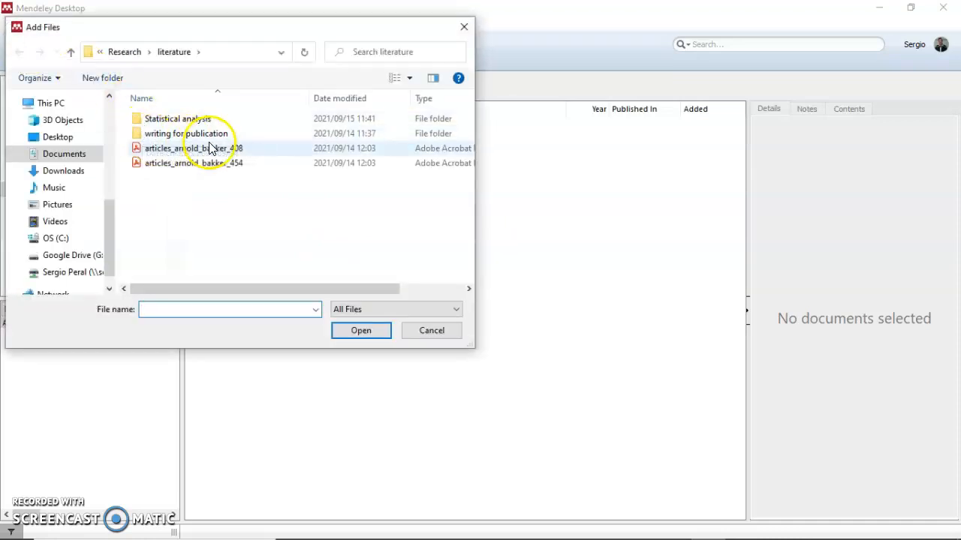
left_click(123, 52)
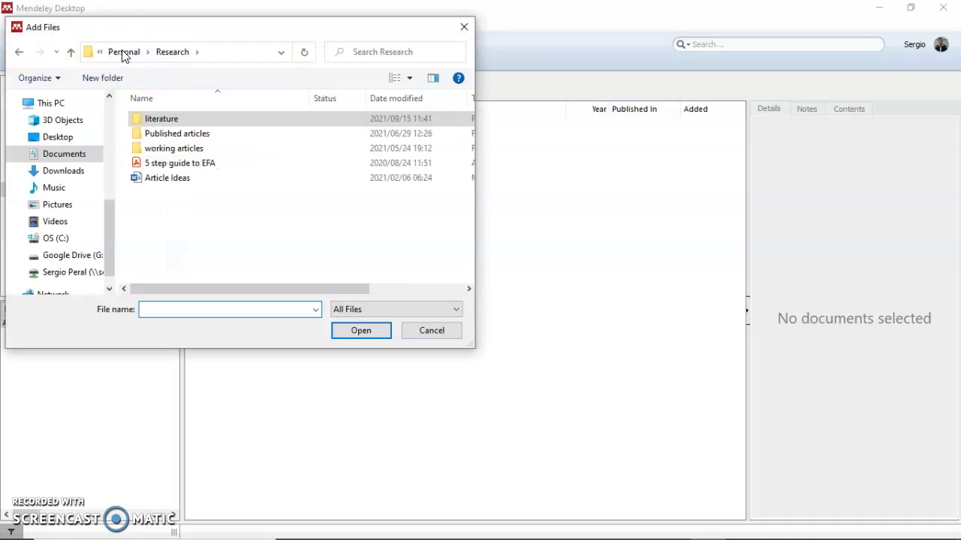
left_click(65, 155)
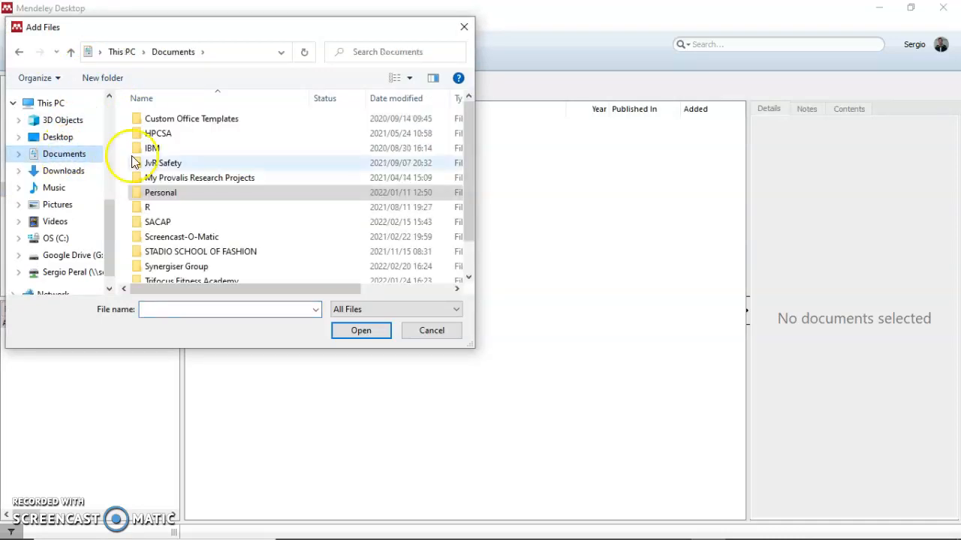
double_click(171, 222)
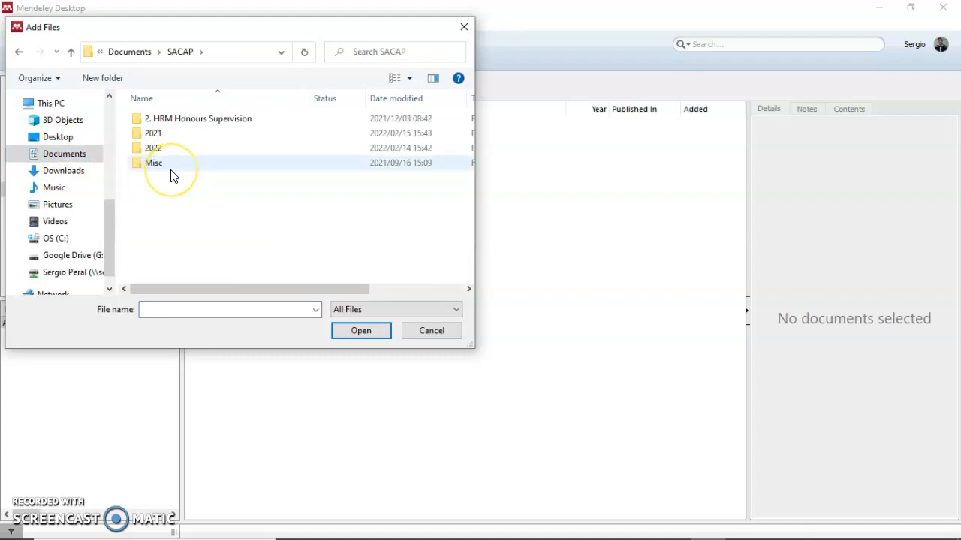
double_click(163, 149)
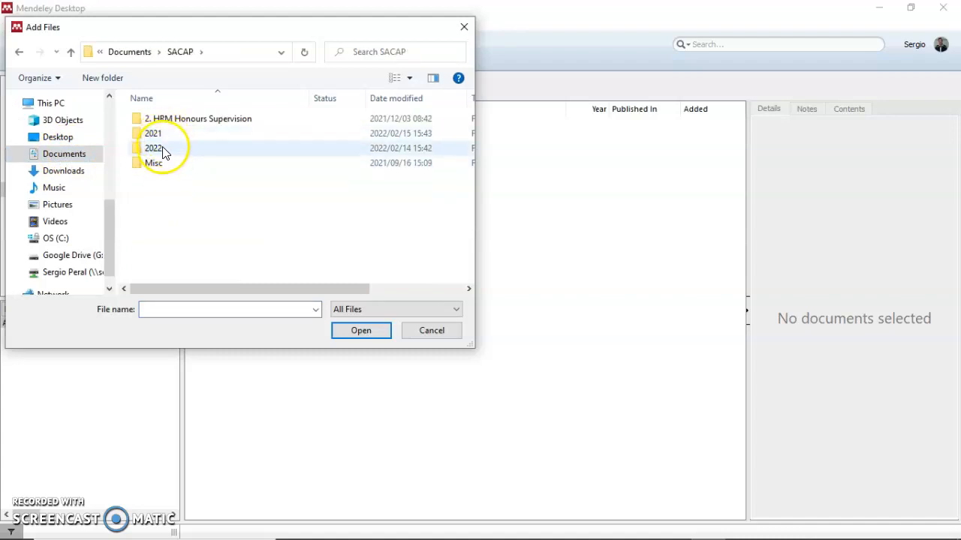
double_click(161, 122)
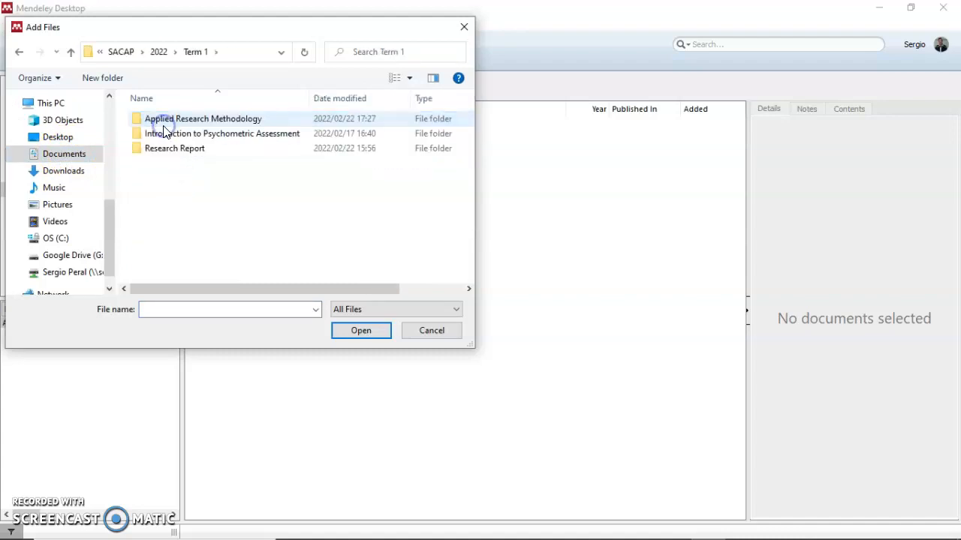
- Import the EJ1154775 PDF from Applied Research Methodology > Session 2 > Readings into the Counselling Literature folder
left_click(166, 151)
double_click(176, 121)
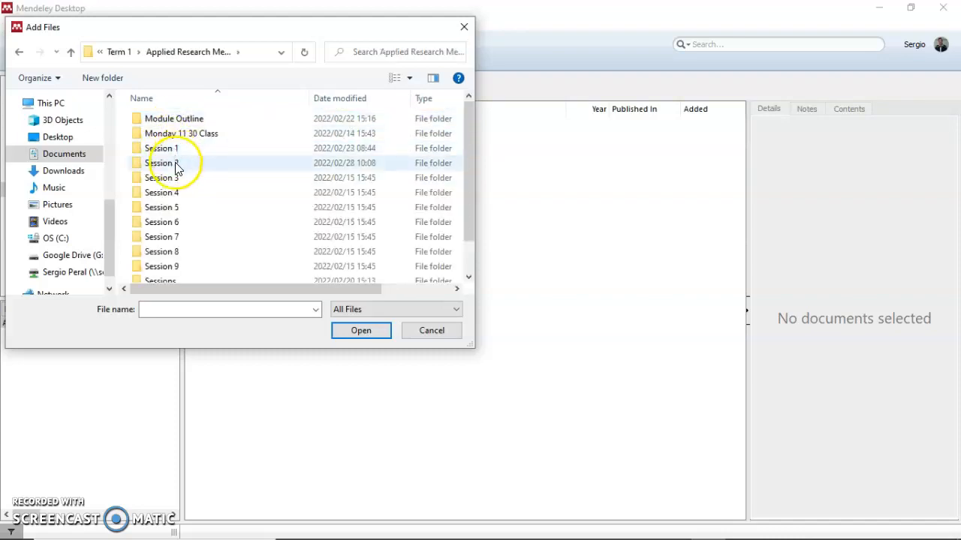
double_click(176, 163)
left_click(175, 120)
double_click(174, 120)
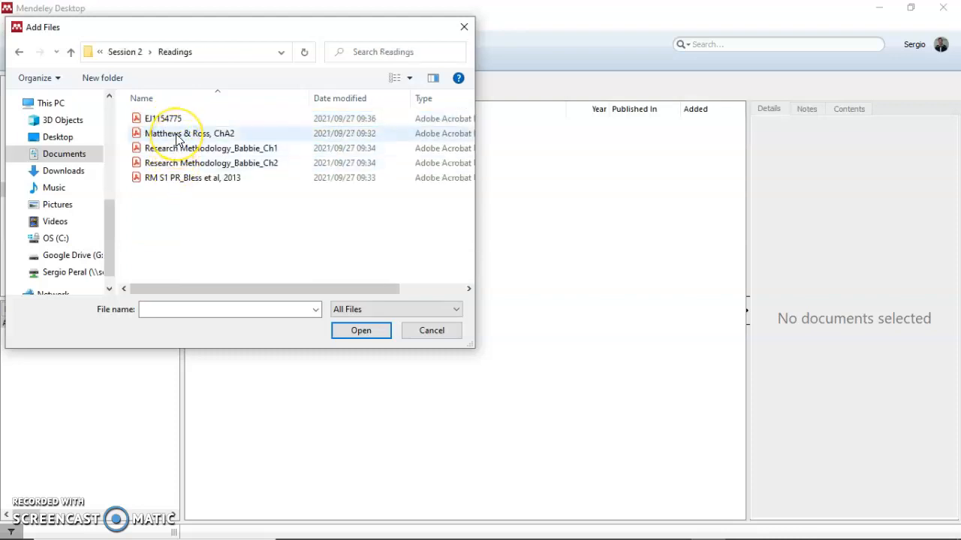
left_click(173, 120)
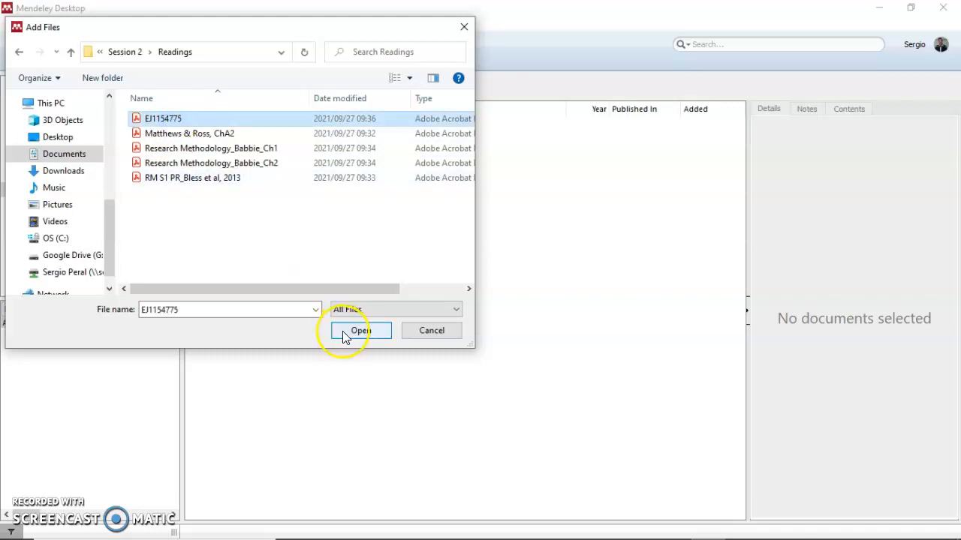
left_click(342, 330)
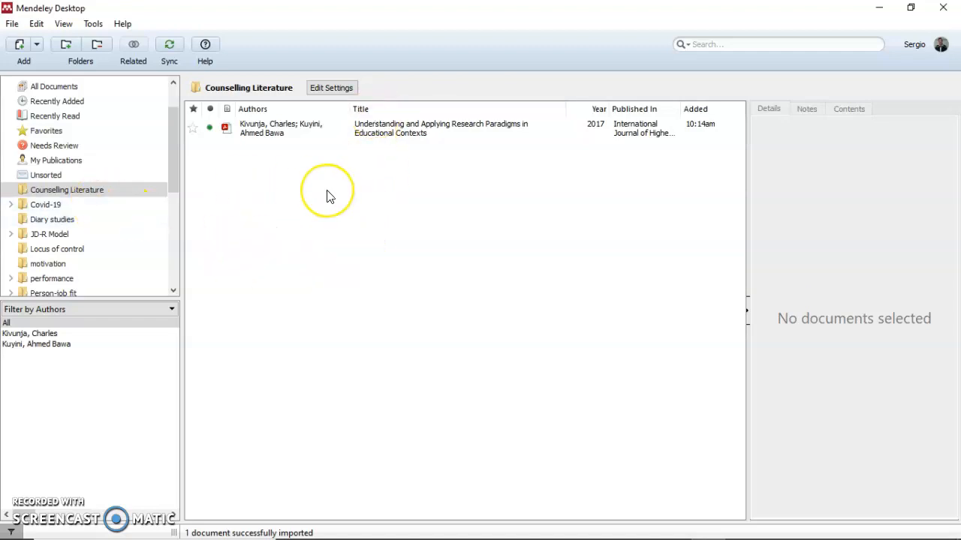
- Select the imported article and check its title, authors, year and issue details
left_click(381, 139)
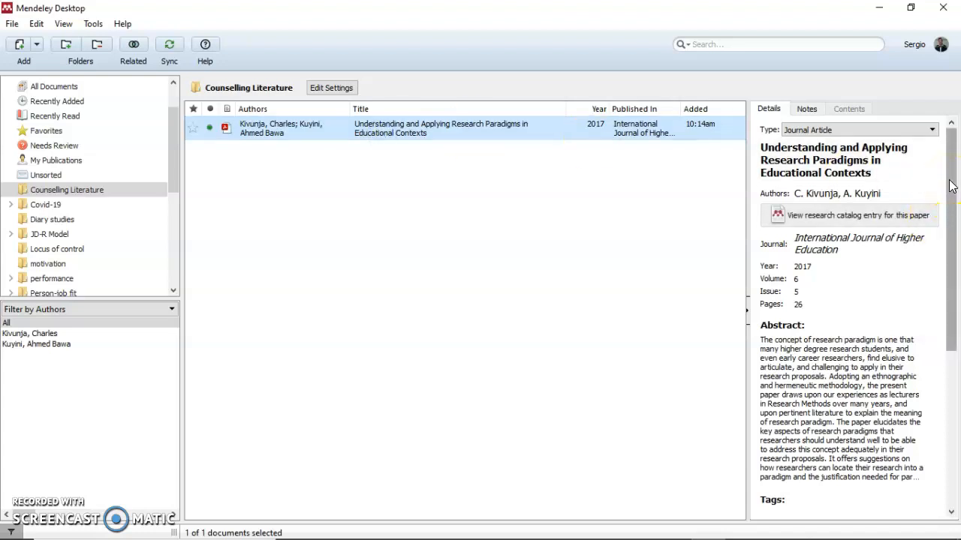
left_click(887, 149)
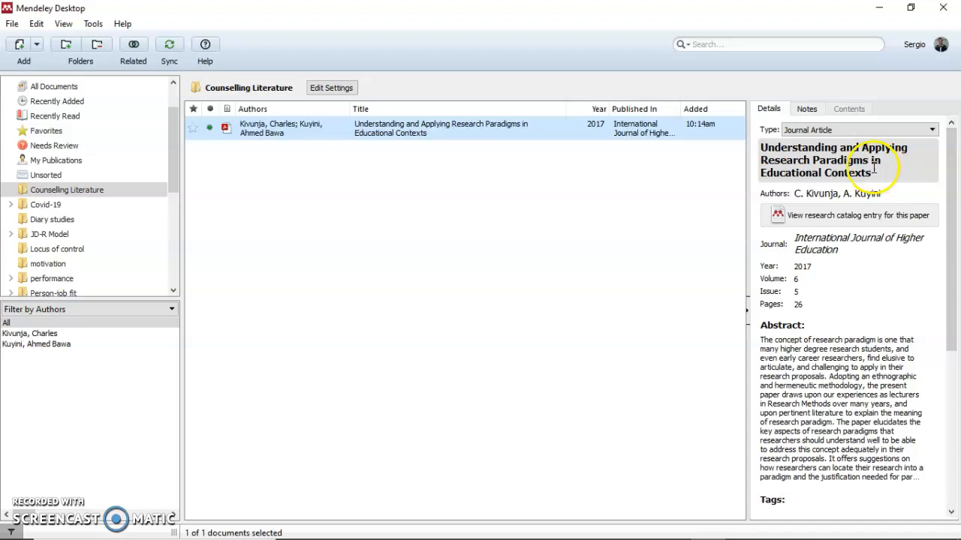
left_click_drag(871, 173, 755, 145)
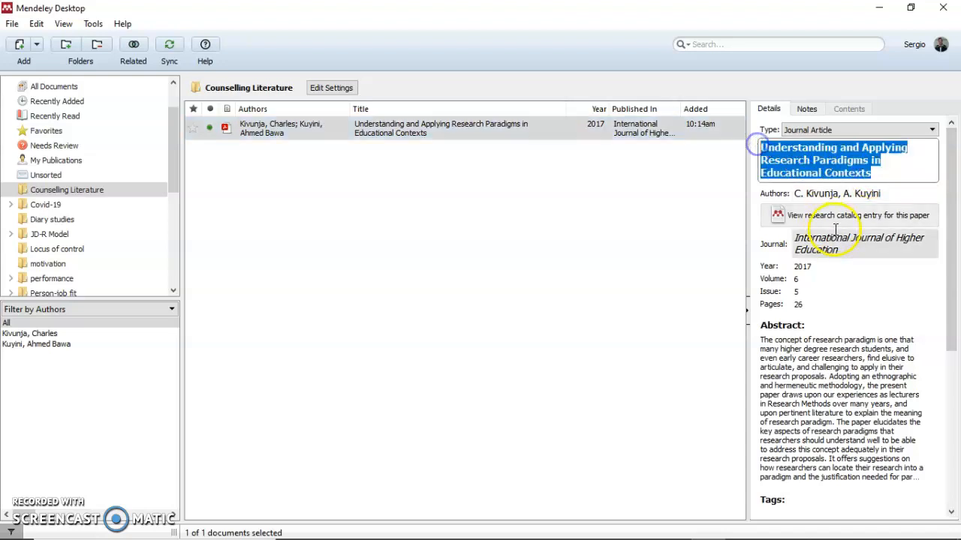
left_click(828, 193)
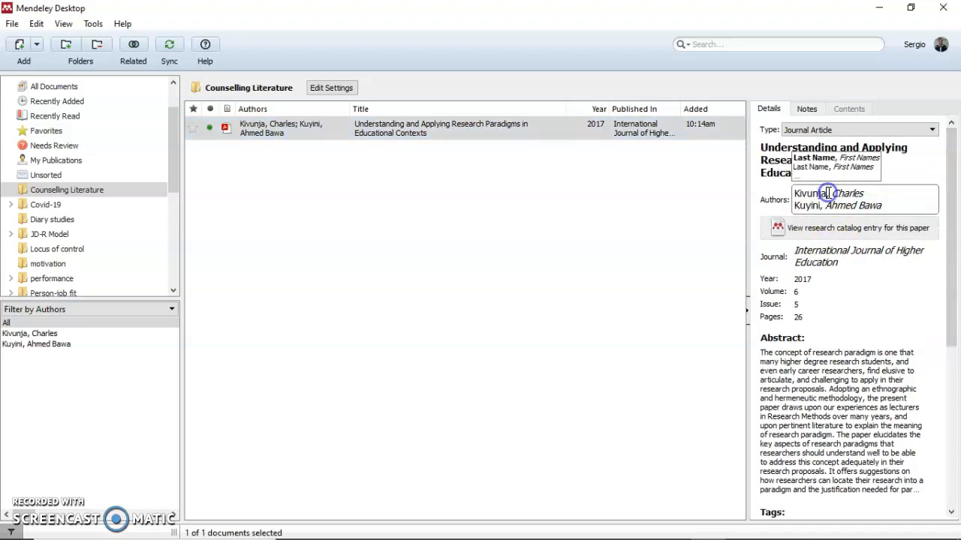
left_click(818, 265)
left_click(814, 266)
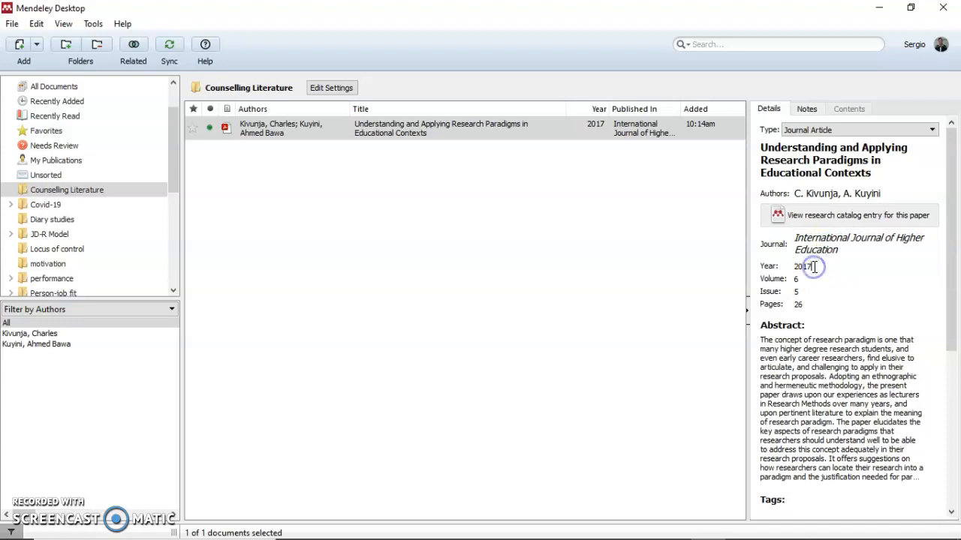
left_click(802, 295)
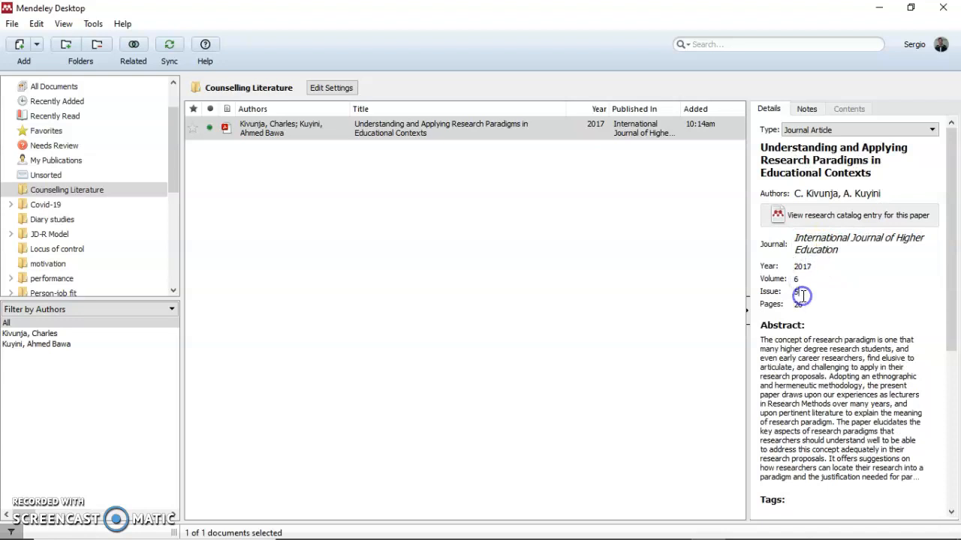
- Check the article's catalog IDs, particularly its DOI, in the document details
left_click(948, 217)
left_click_drag(949, 218, 935, 381)
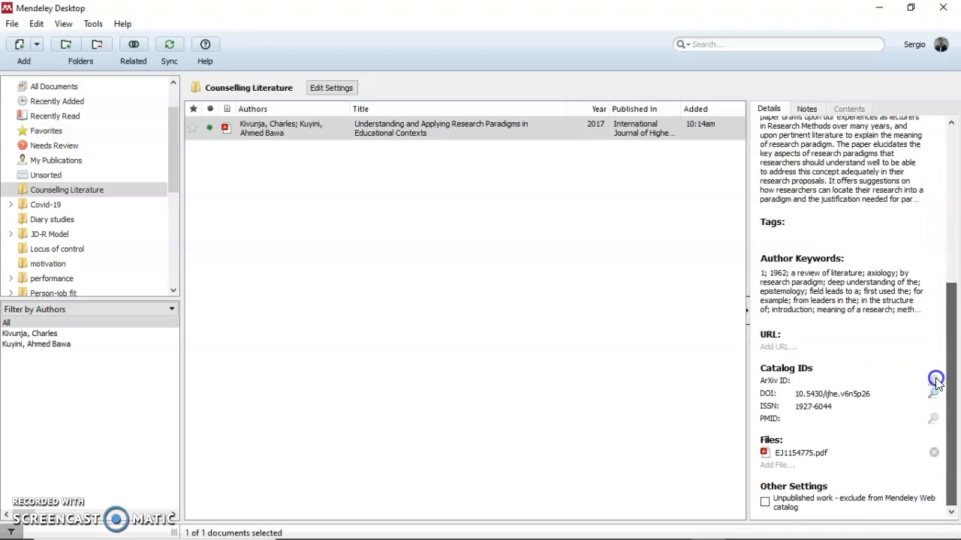
left_click(877, 395)
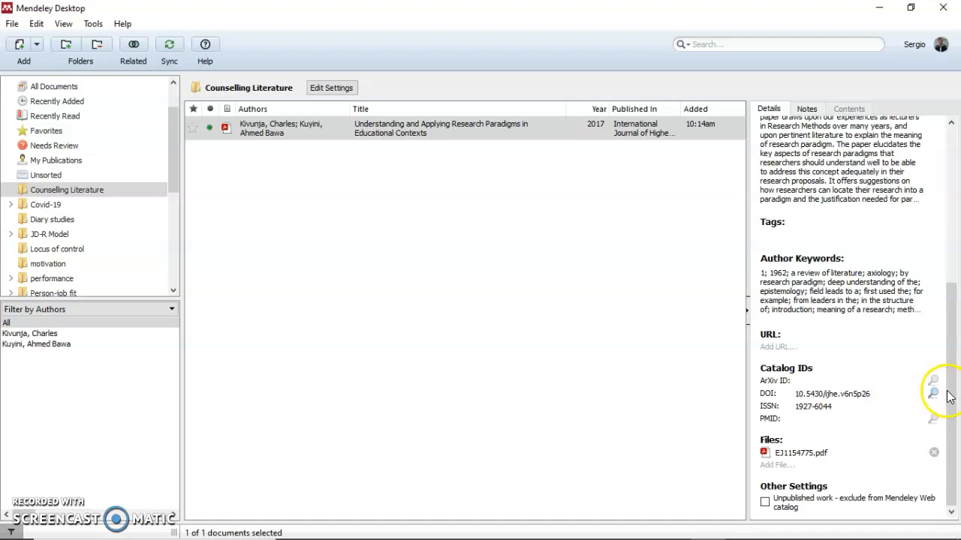
- Open the article "Understanding and Applying Research Paradigms in Educational Contexts" in the PDF reader and hide its details pane
left_click_drag(951, 398, 946, 253)
left_click(409, 131)
double_click(409, 132)
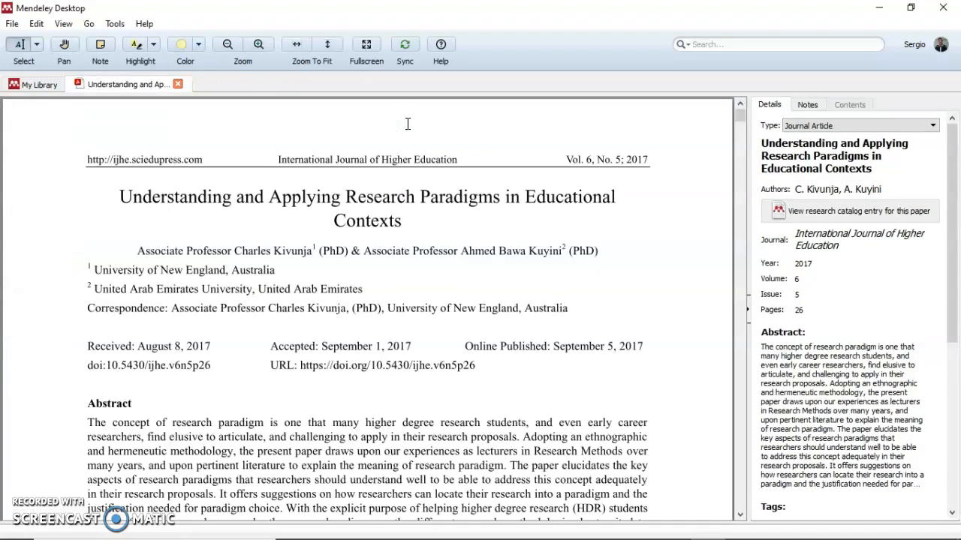
left_click(749, 318)
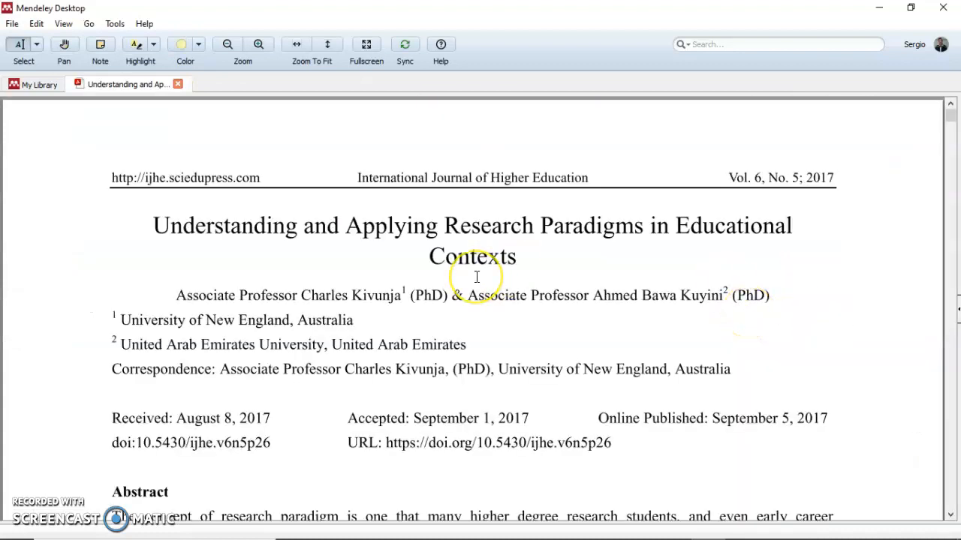
- Highlight the abstract passage from "concept of research paradigm" through "find elusive to articulate" in yellow
scroll(476, 277, "down", 5)
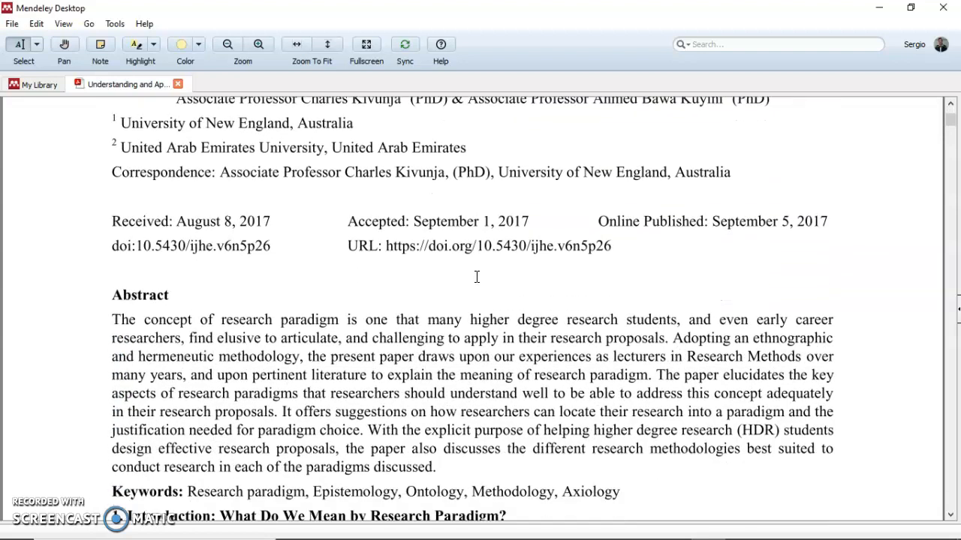
scroll(476, 277, "down", 2)
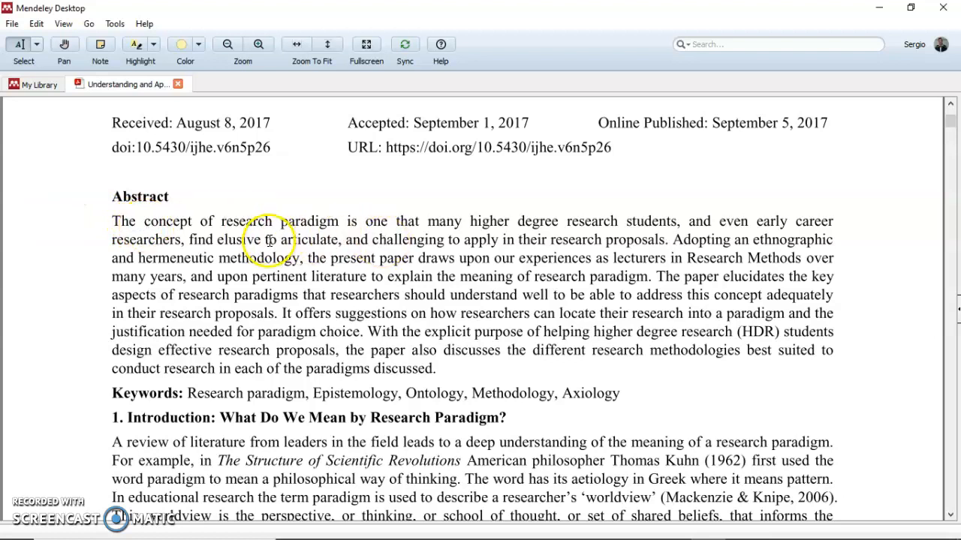
left_click_drag(145, 219, 339, 242)
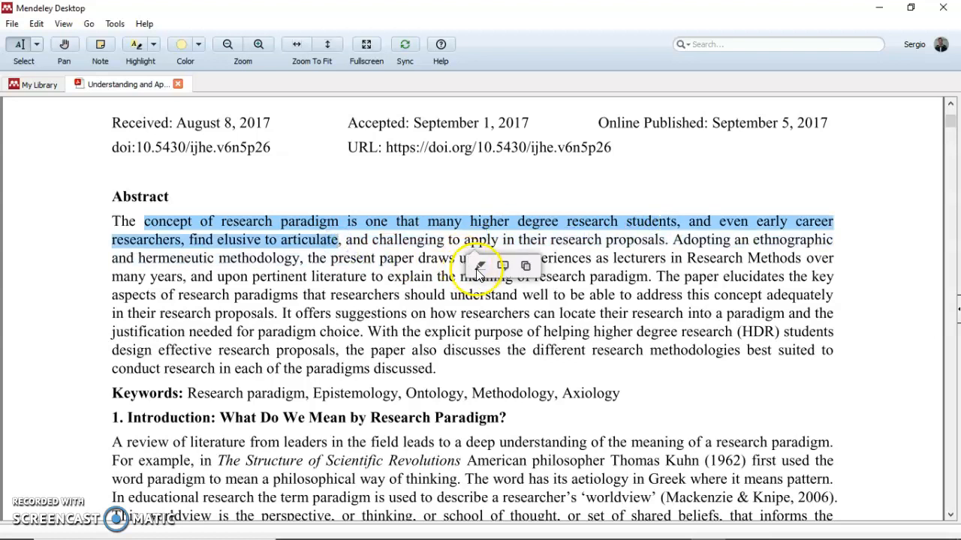
left_click(476, 269)
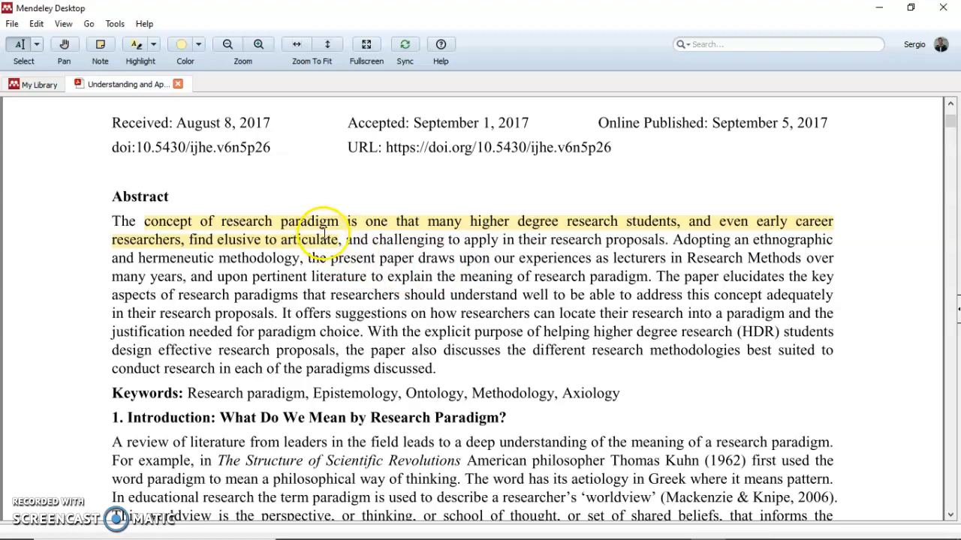
- Examine the highlight, note and copy options offered for the abstract words starting "and challenging to", and clear the selection
left_click_drag(345, 240, 474, 238)
left_click(420, 268)
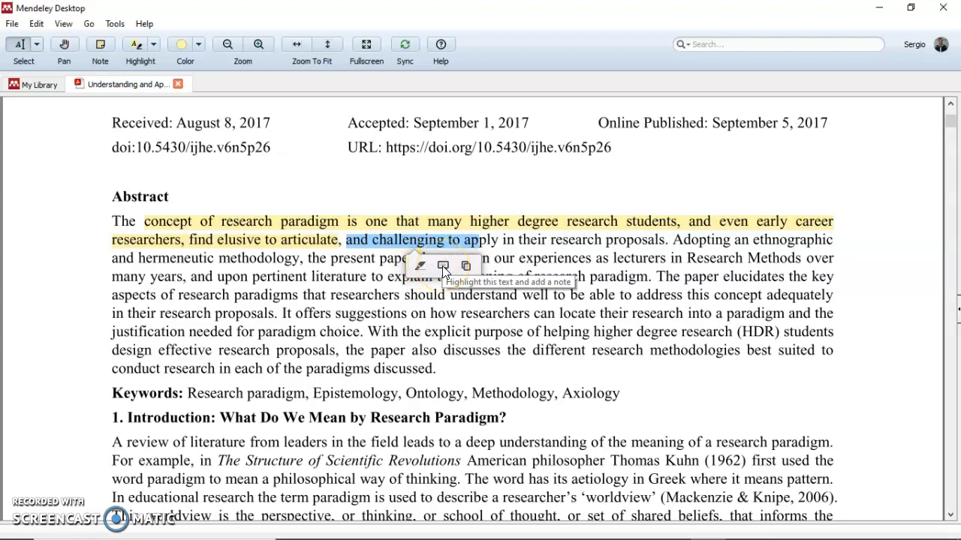
left_click(466, 267)
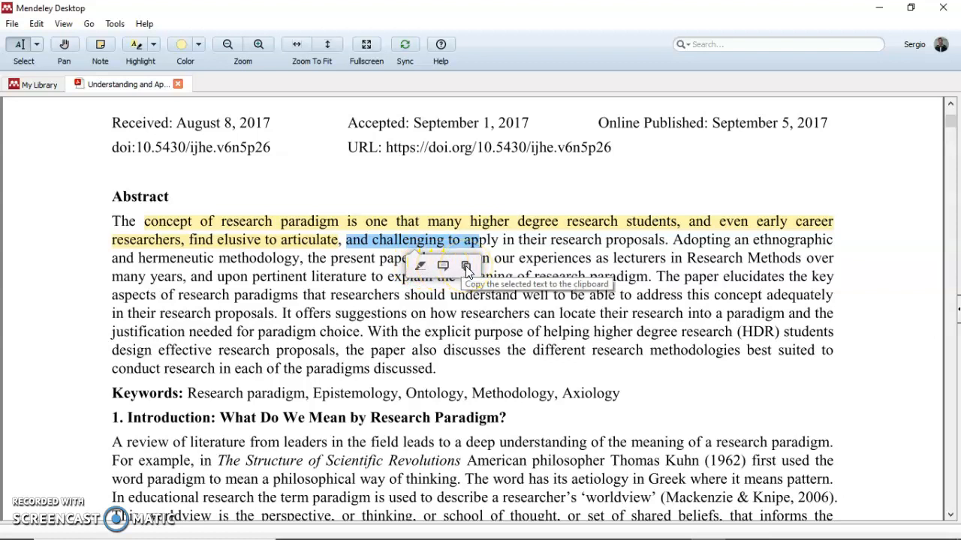
left_click(550, 239)
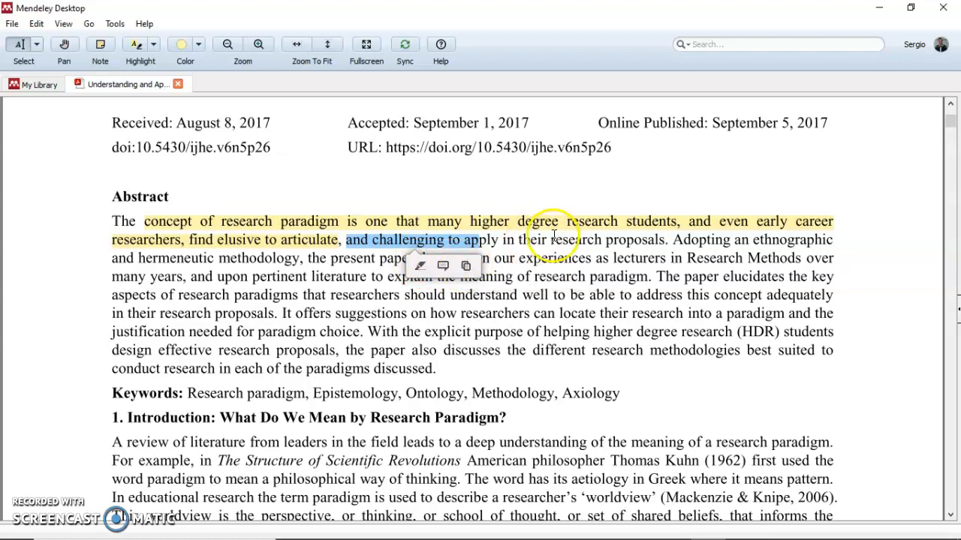
left_click(289, 210)
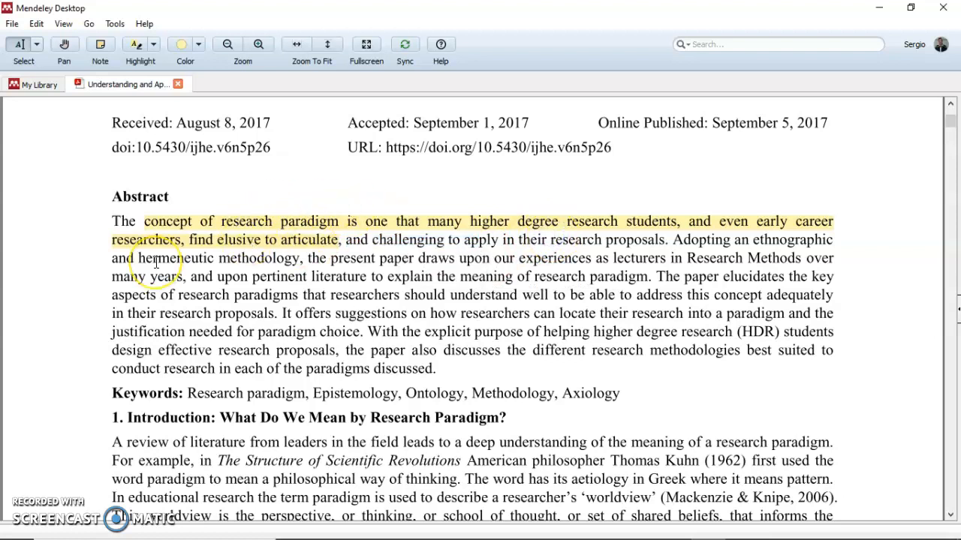
- Attach the note "Students struggle to grasp the term paradigm" to the yellow highlight in the abstract
mouse_move(265, 235)
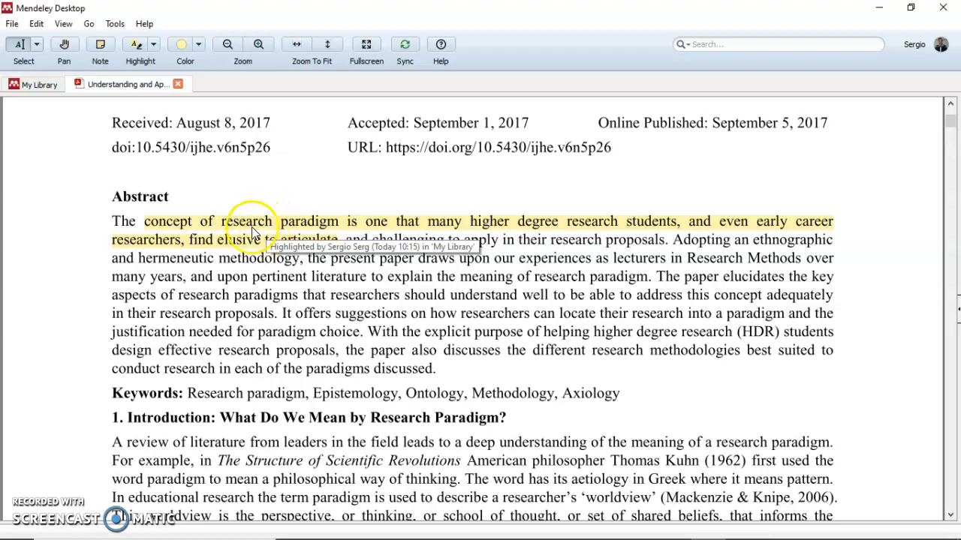
left_click(190, 243)
left_click(208, 238)
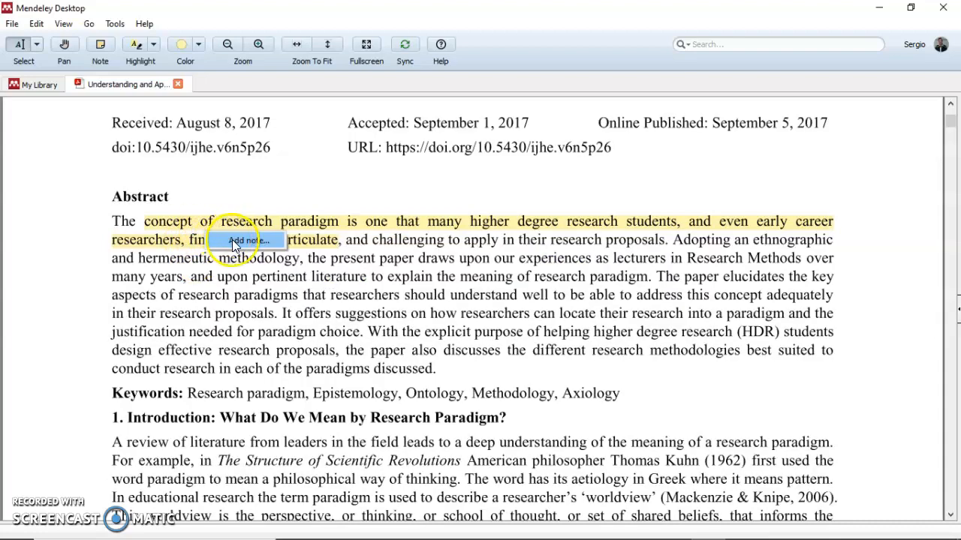
left_click(232, 240)
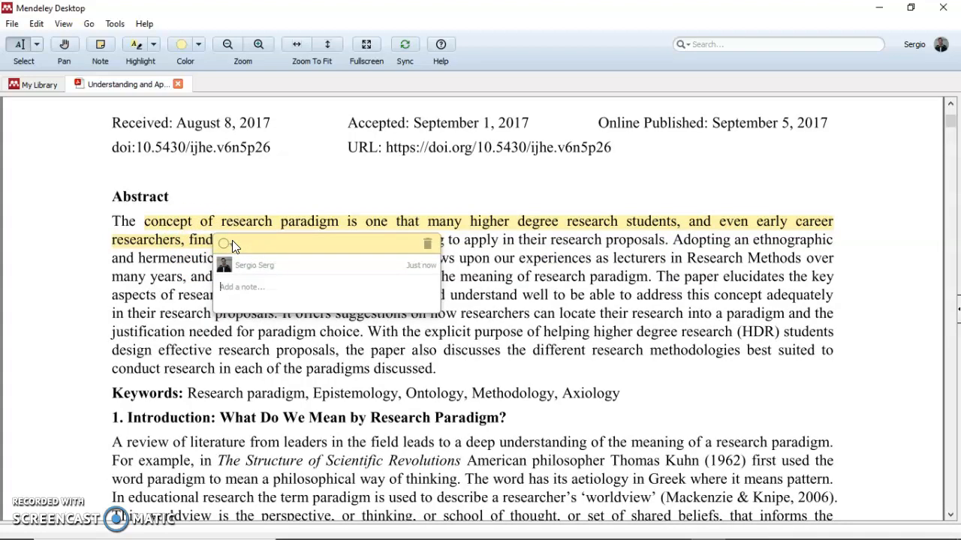
type("Students struggle to grasp the term p")
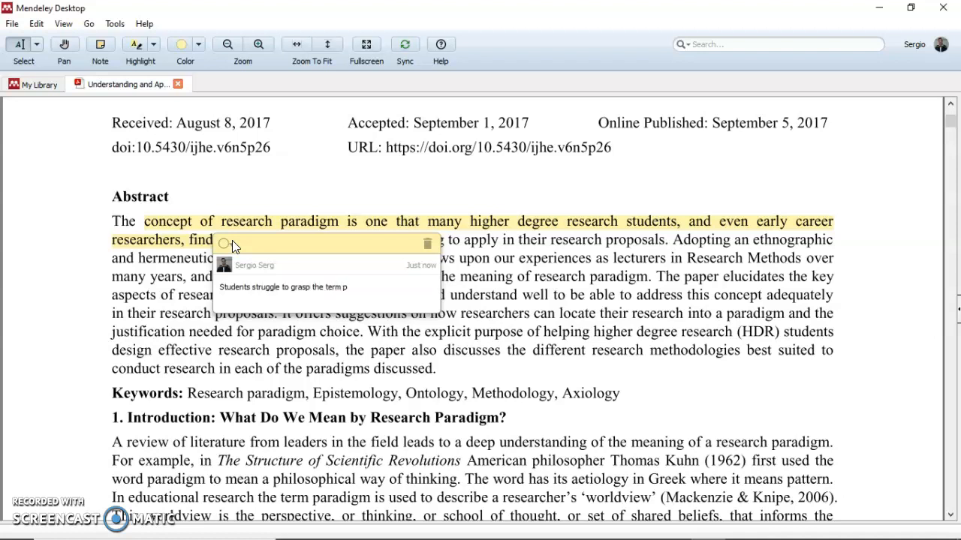
type("aradigm")
key("Return")
left_click(300, 409)
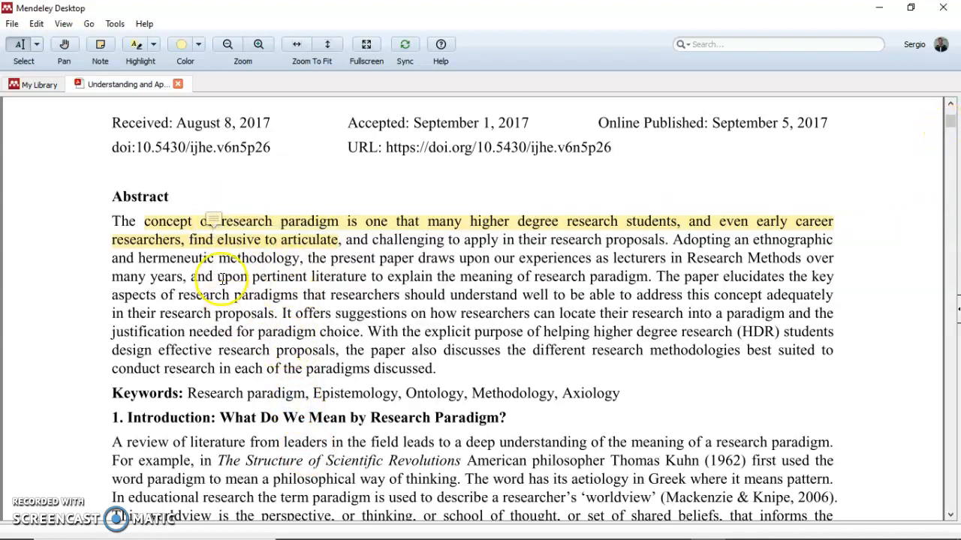
- Review the note on the highlight and among the article's private annotations, and close the PDF
left_click(213, 221)
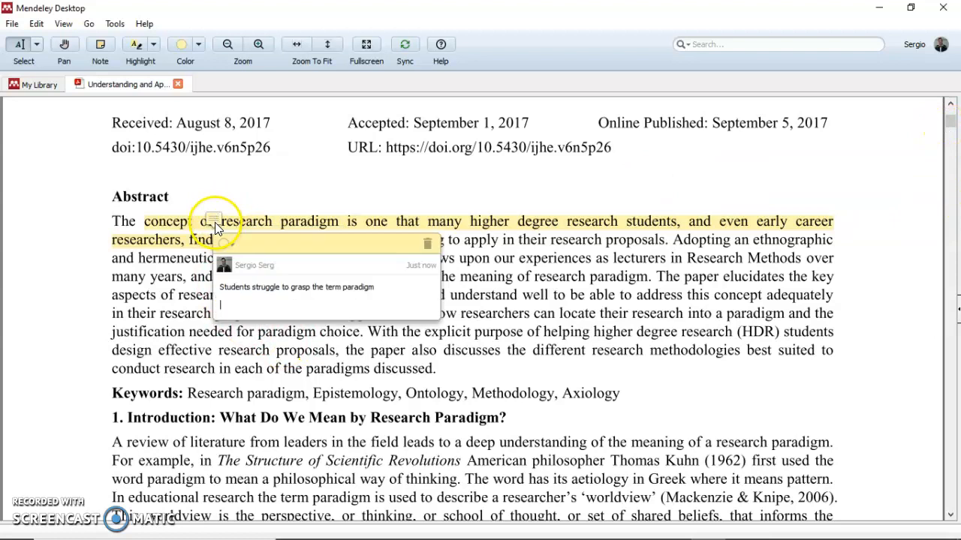
left_click(271, 374)
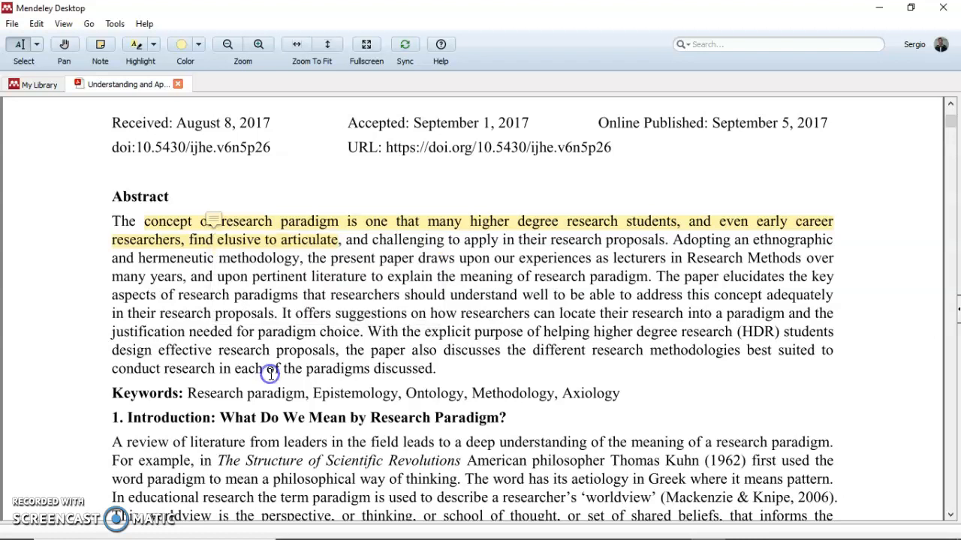
left_click(957, 316)
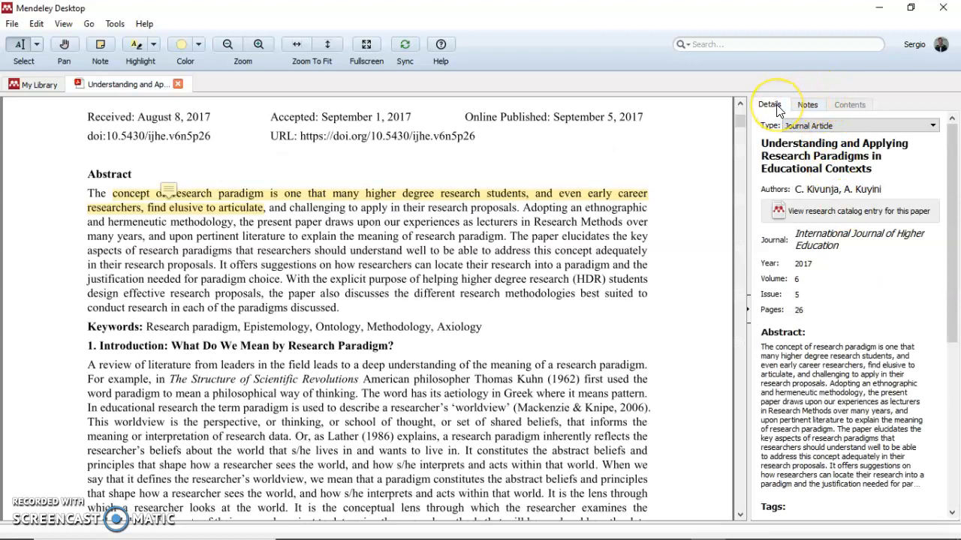
left_click(806, 109)
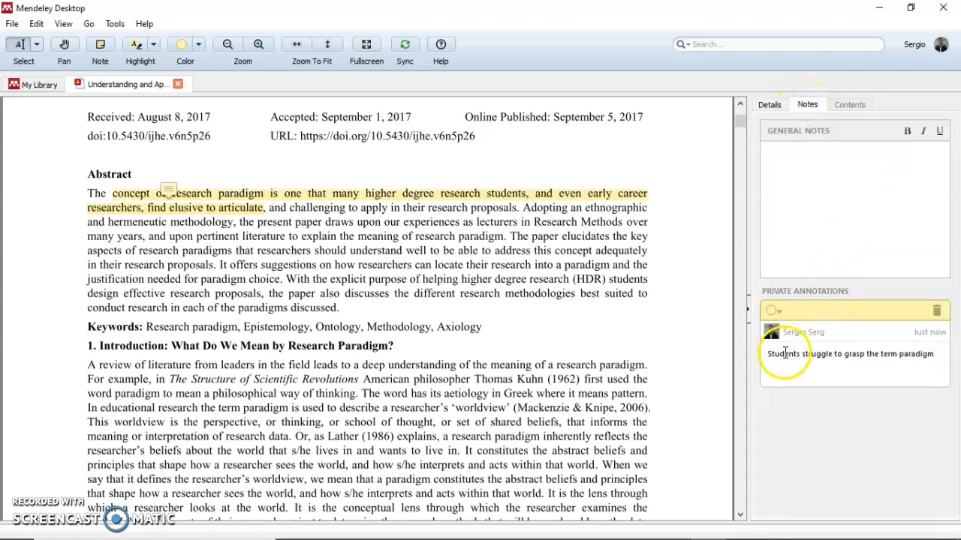
left_click(830, 367)
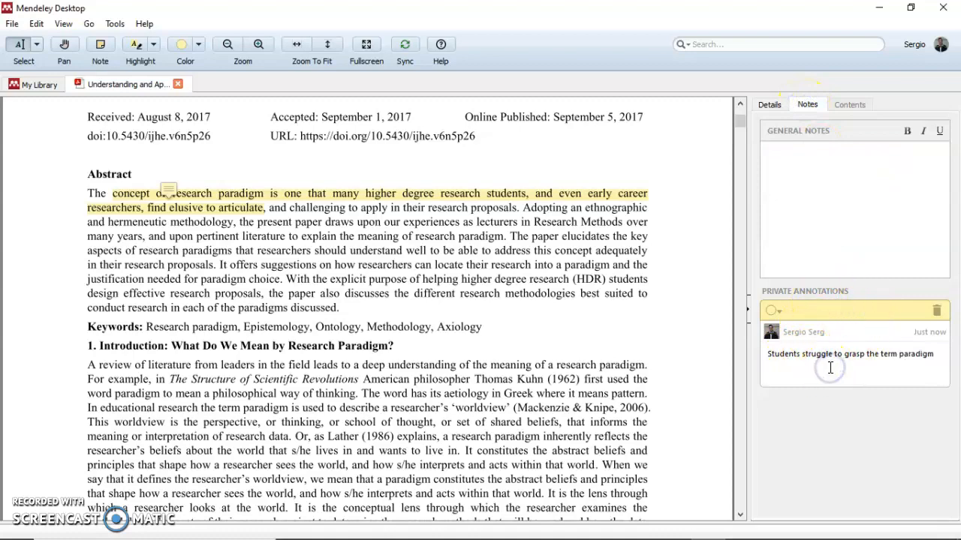
left_click_drag(739, 124, 739, 136)
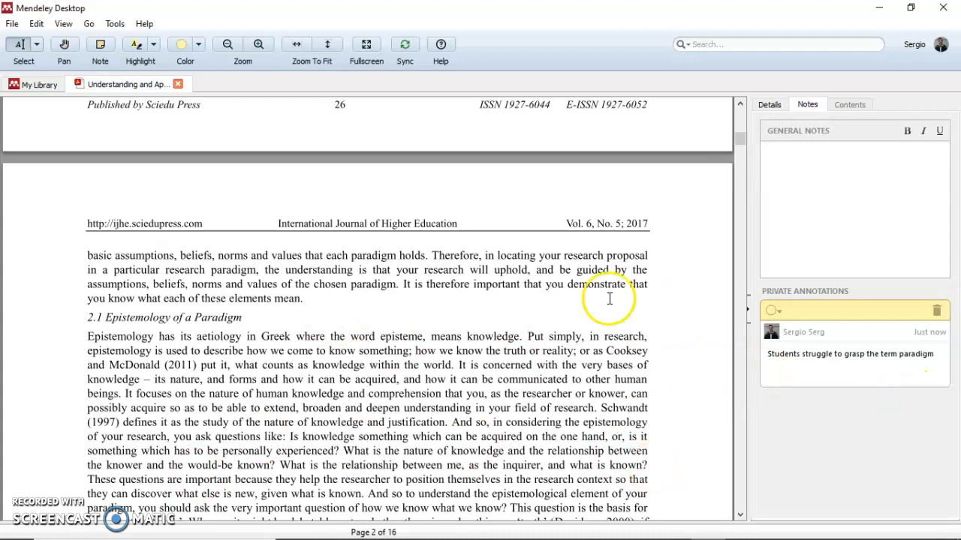
left_click(178, 84)
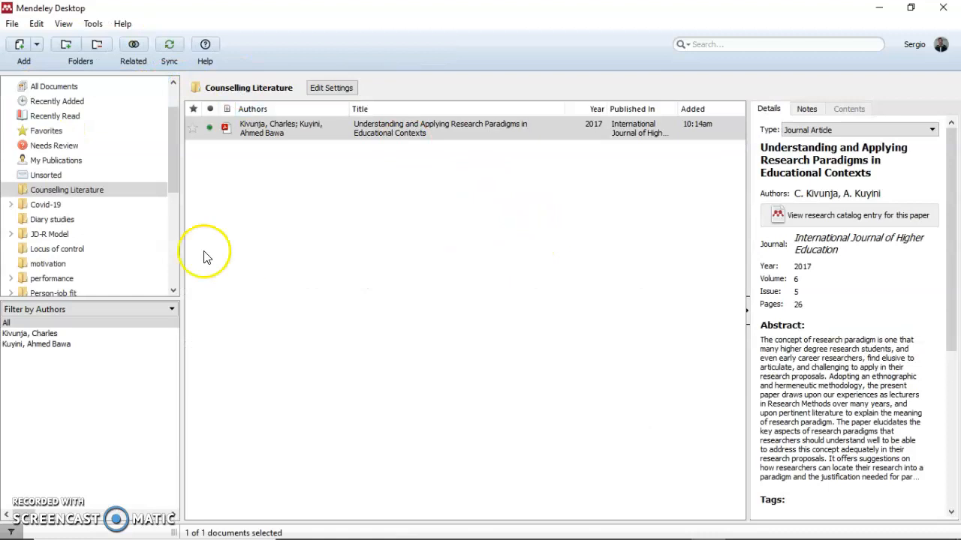
left_click(73, 193)
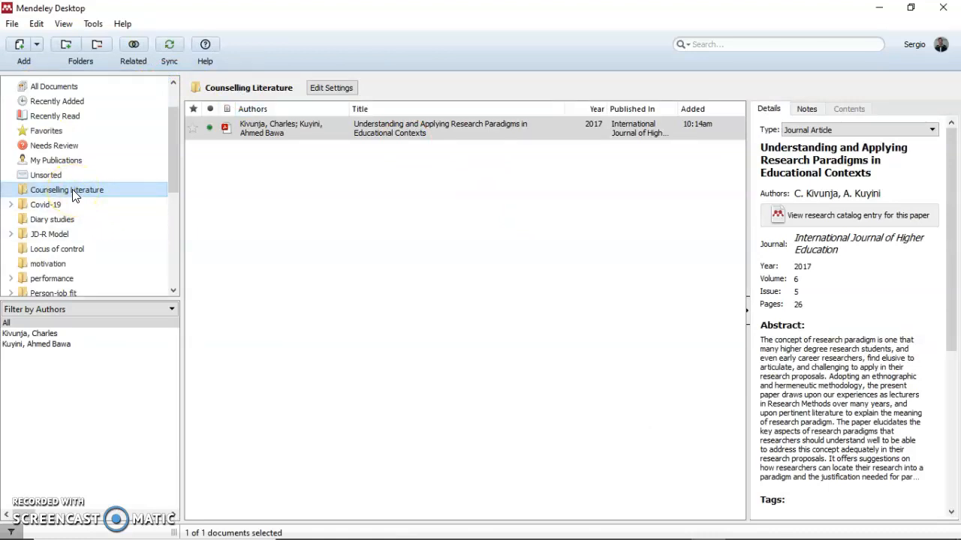
left_click(112, 190)
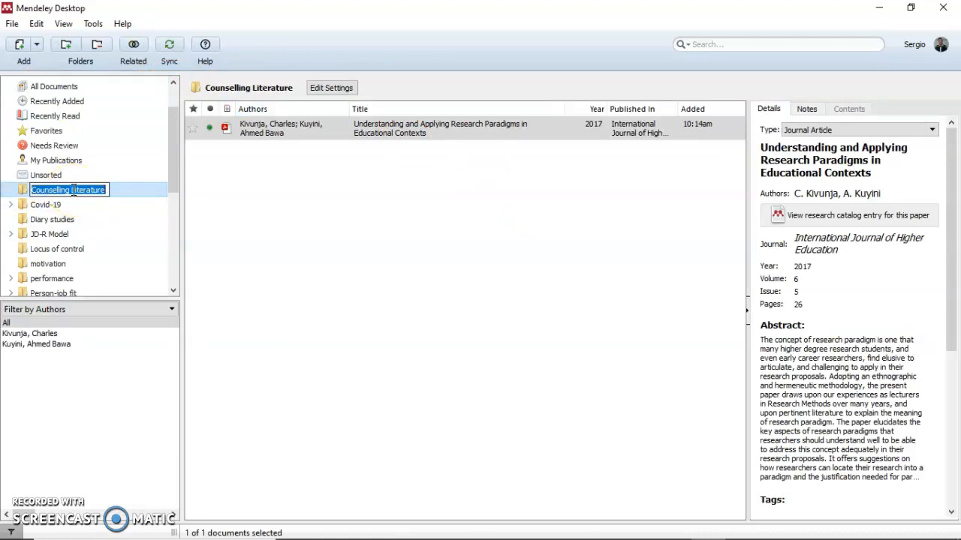
left_click(113, 204)
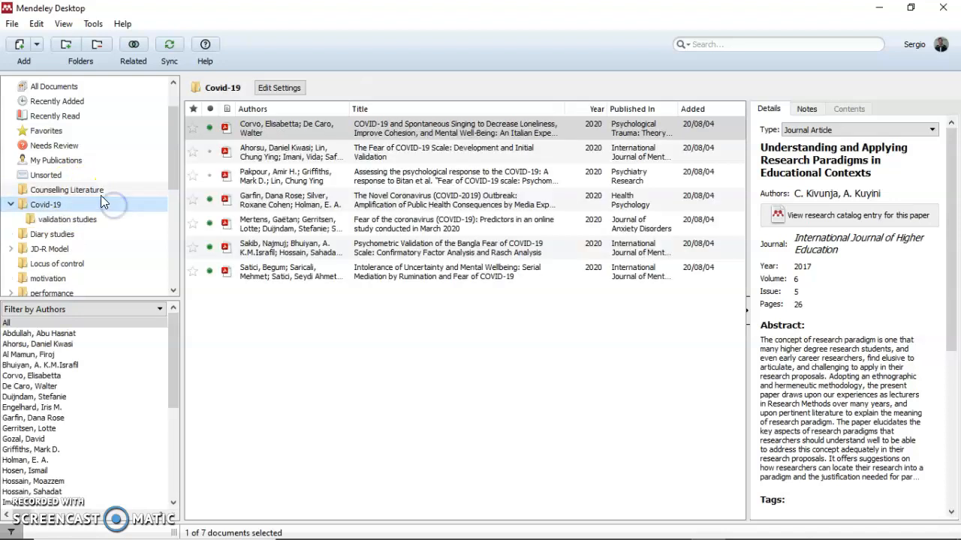
- Create a subfolder named Theories inside the Counselling Literature folder
left_click(95, 190)
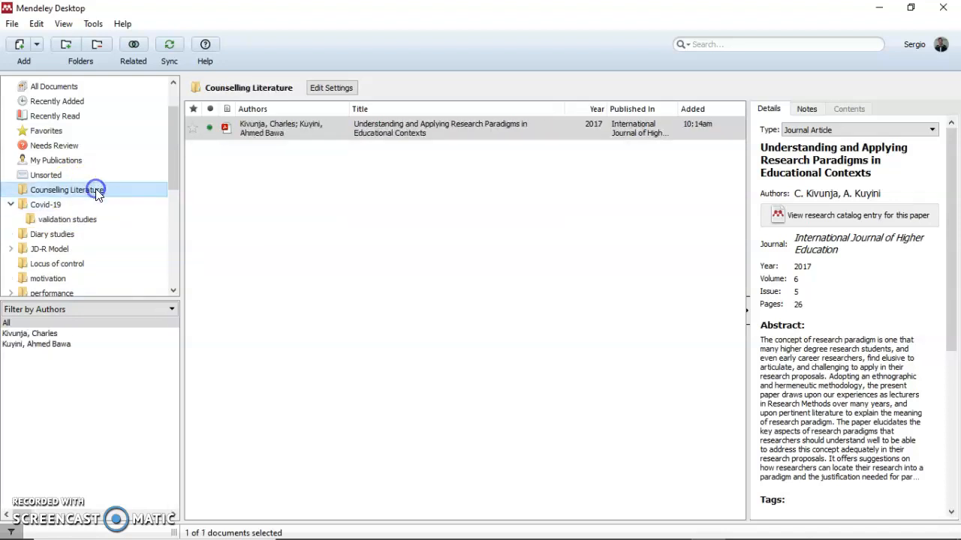
left_click(67, 47)
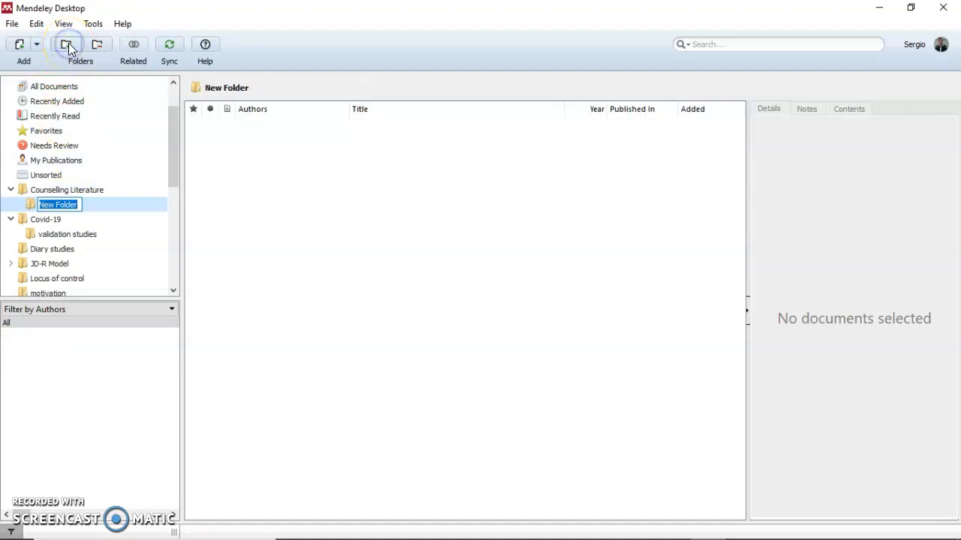
type("Theories")
key("Return")
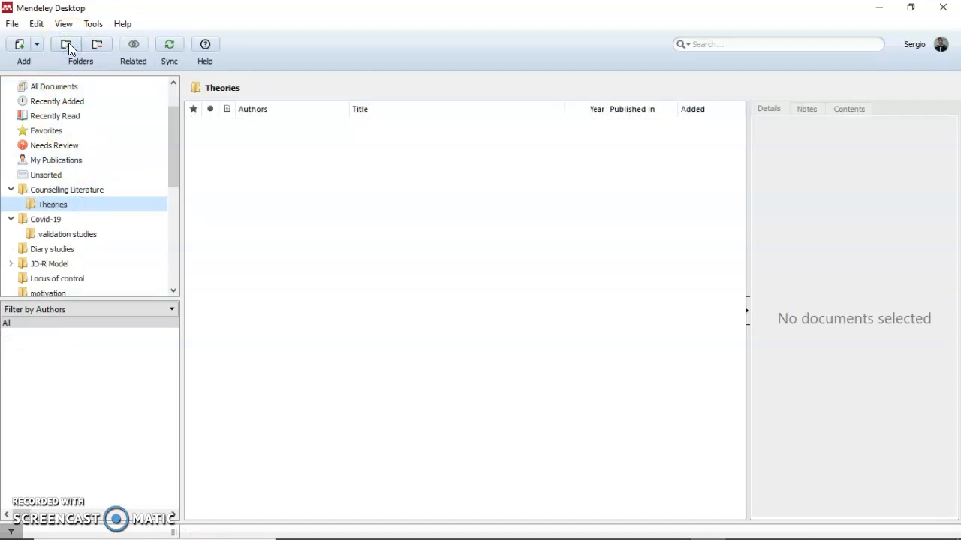
left_click(67, 218)
left_click(67, 205)
left_click(19, 50)
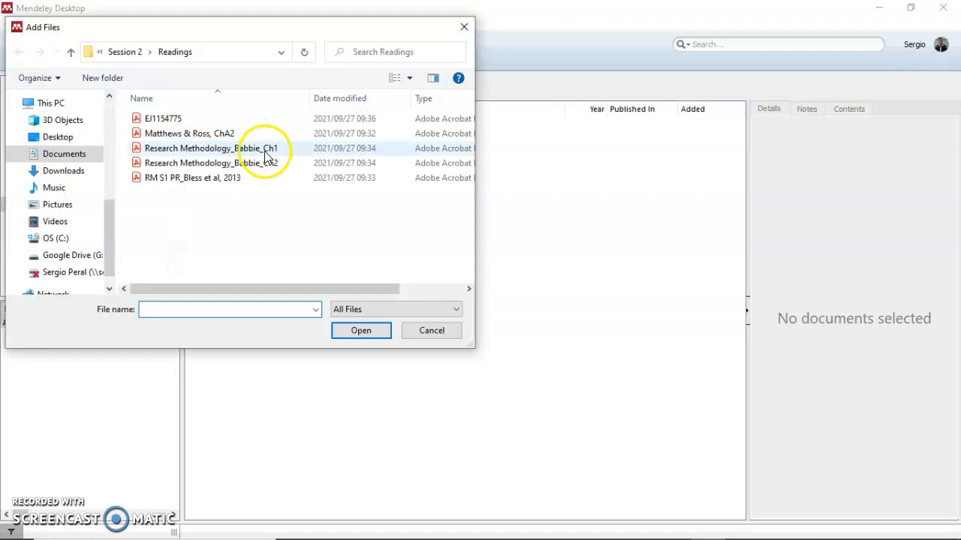
left_click(466, 27)
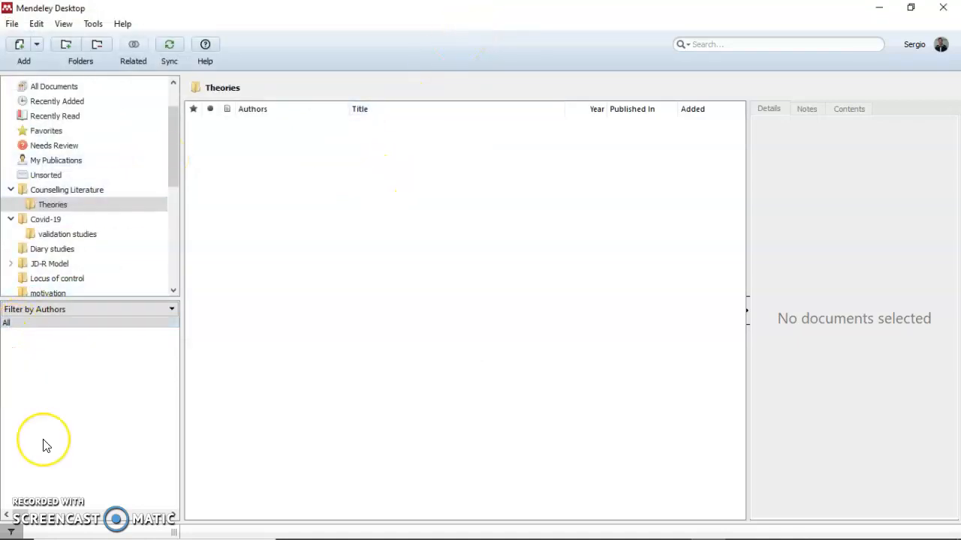
left_click(39, 469)
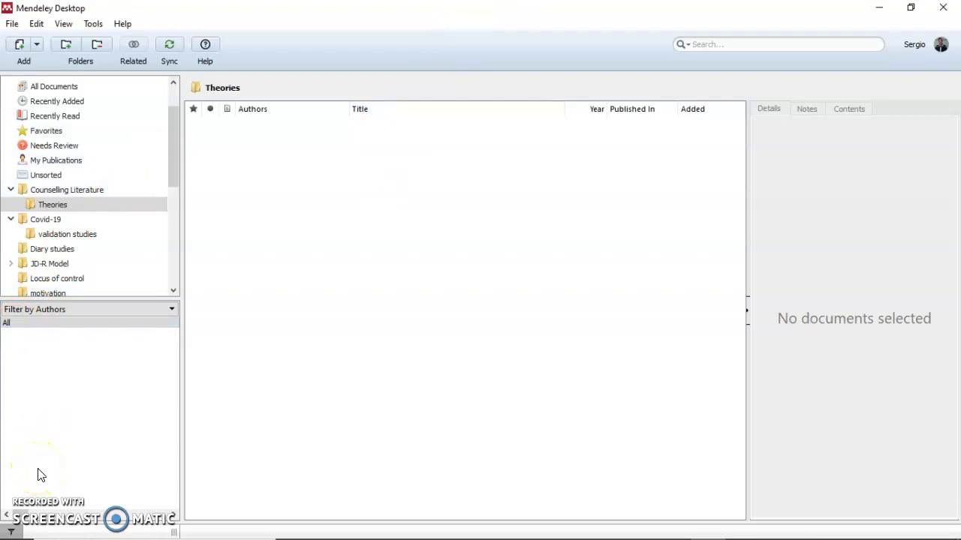